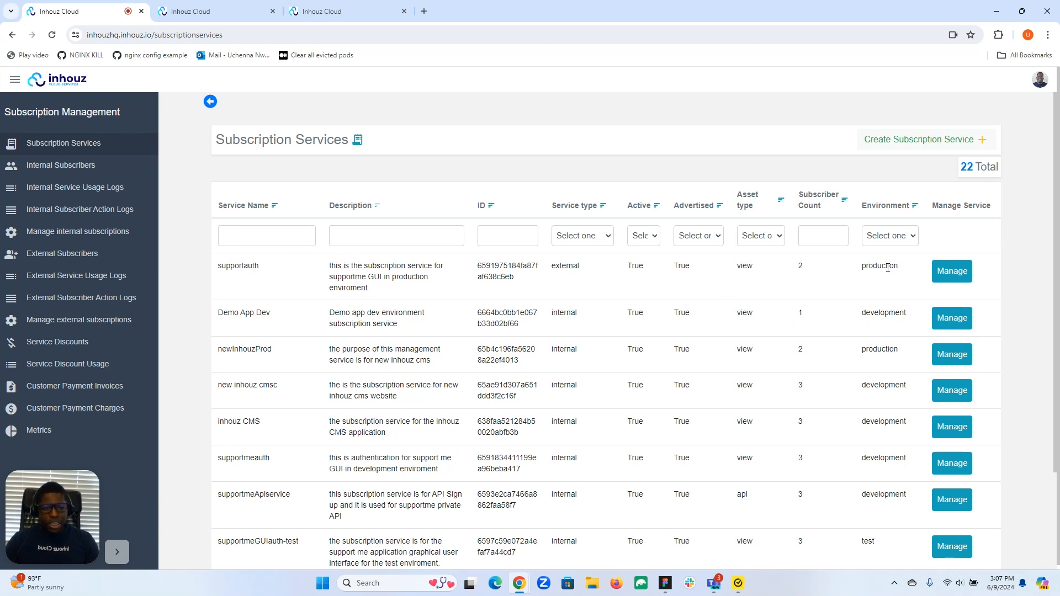
Review the supportauth service's signup page URL and view the user form on its Base plan sign-up page.
click(240, 15)
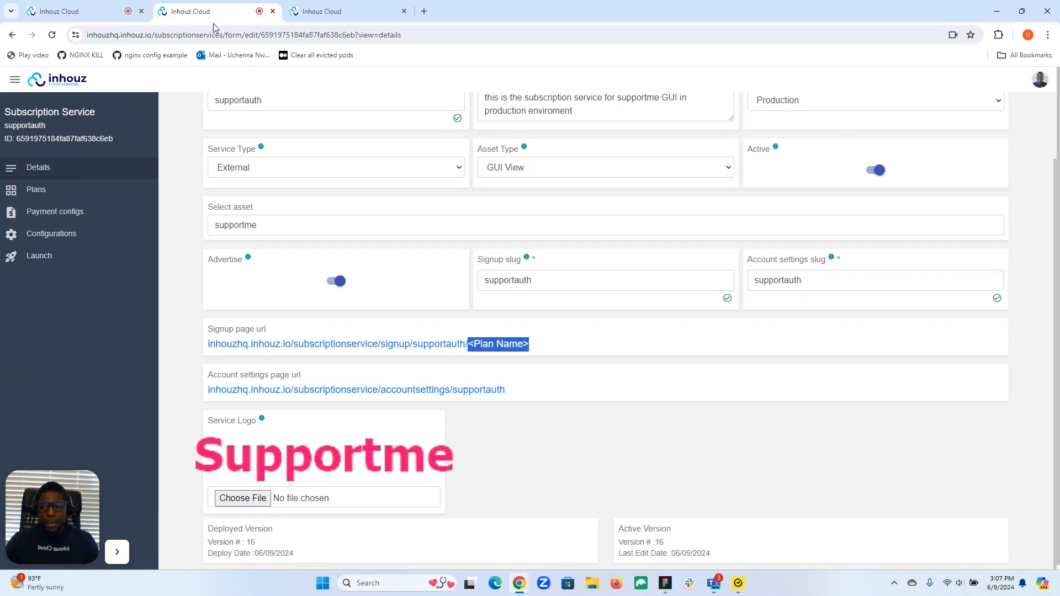
scroll(320, 229, up, 2)
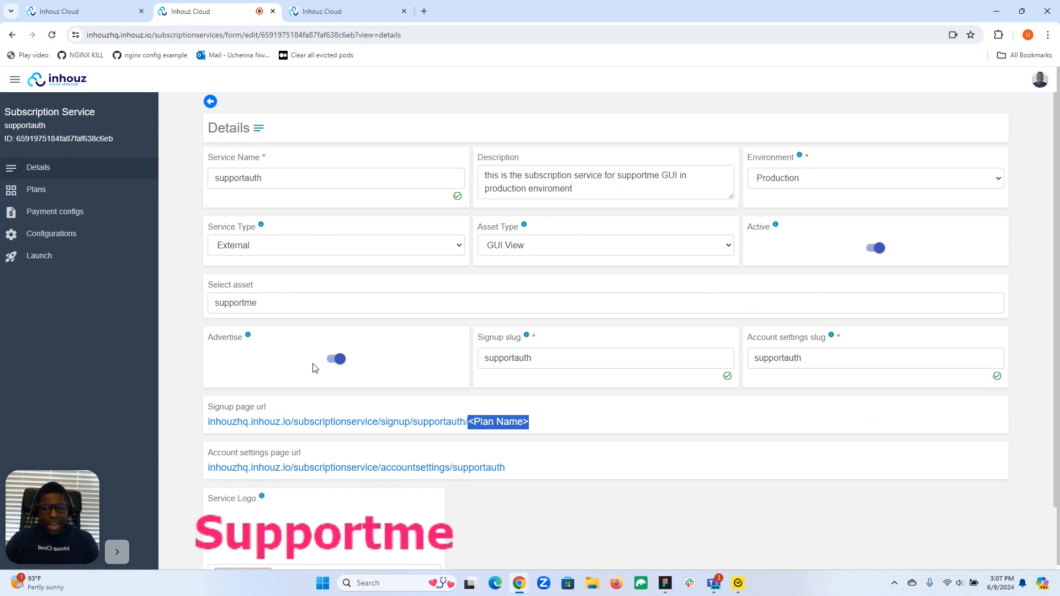
click(403, 409)
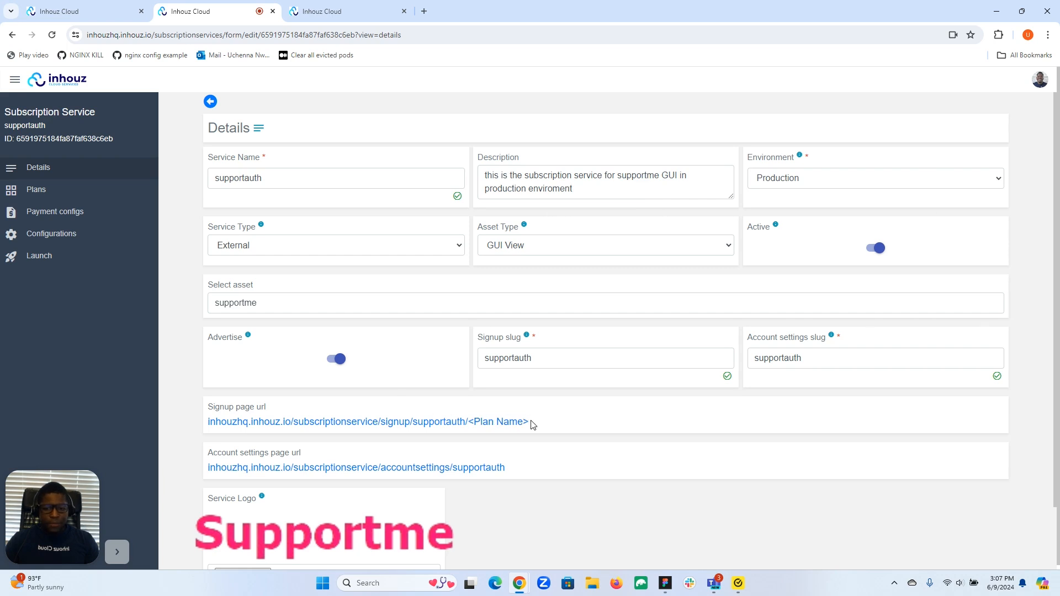
drag(530, 422, 205, 423)
click(340, 13)
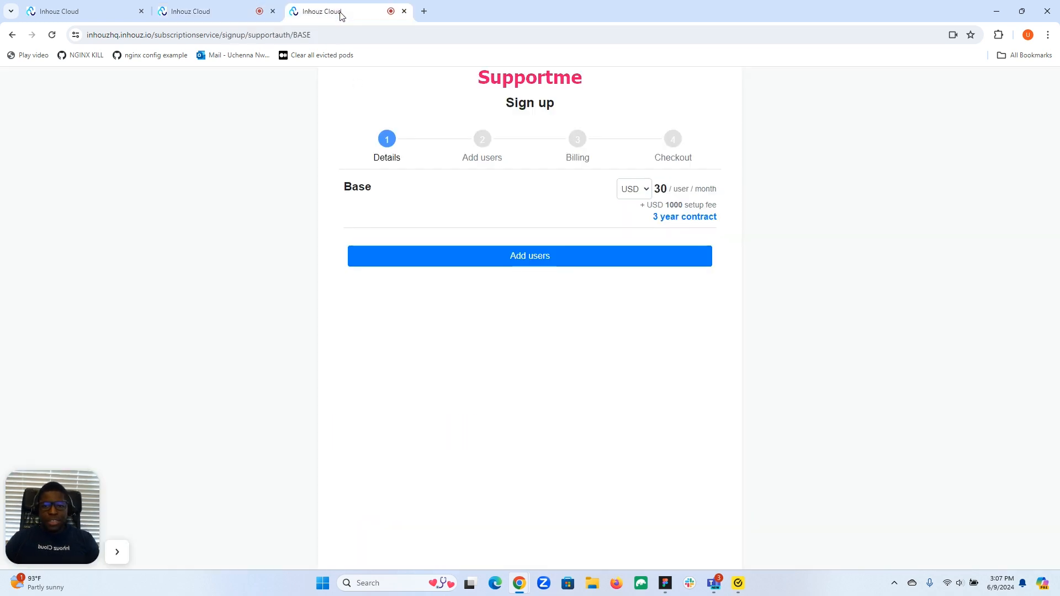
click(526, 259)
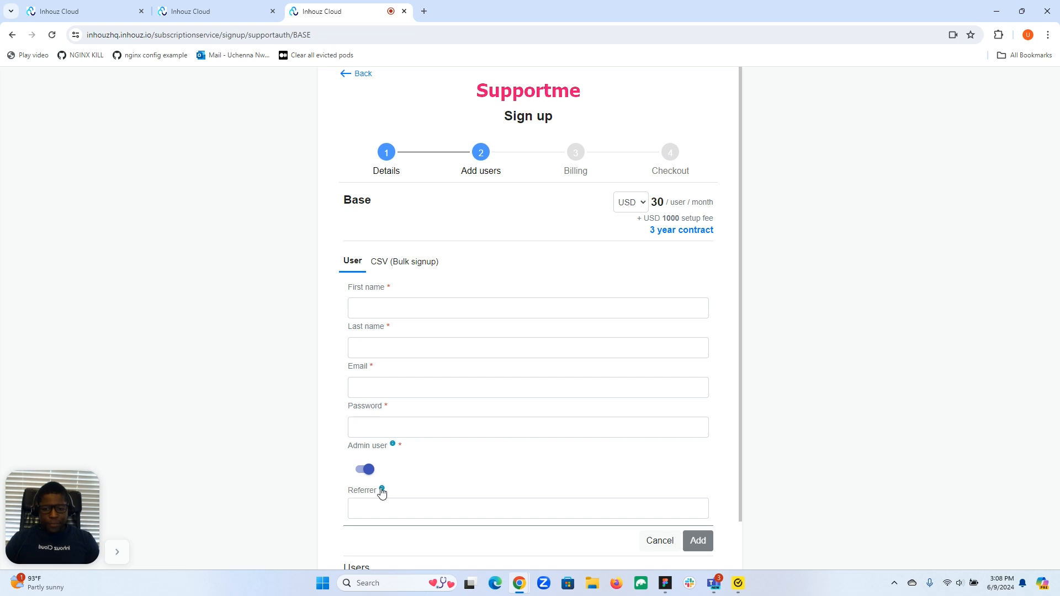
Examine the sign-up form fields and their Required and Display settings in the supportauth service's configurations.
click(221, 9)
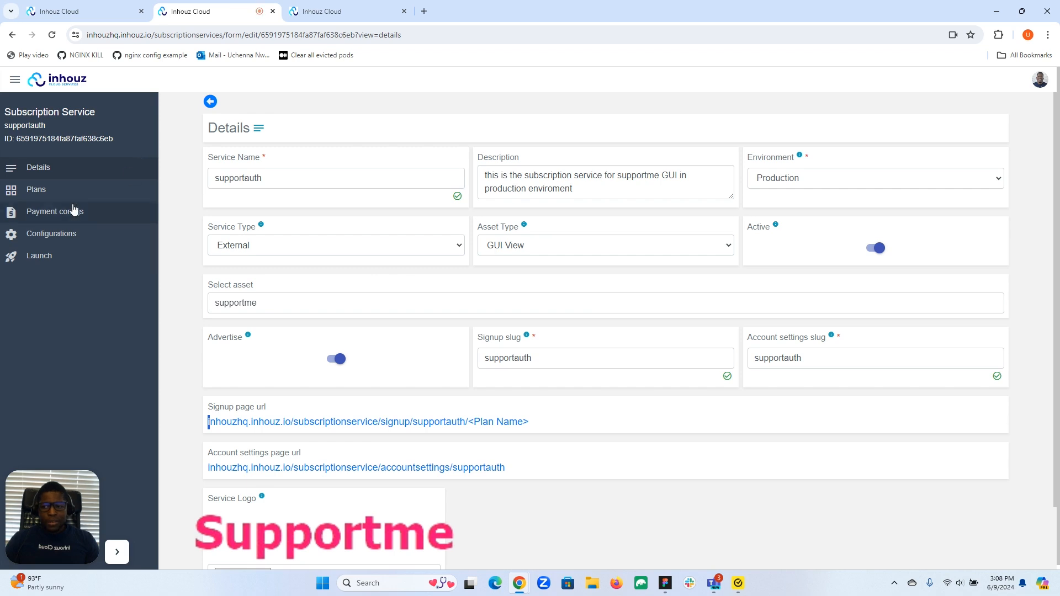
click(41, 236)
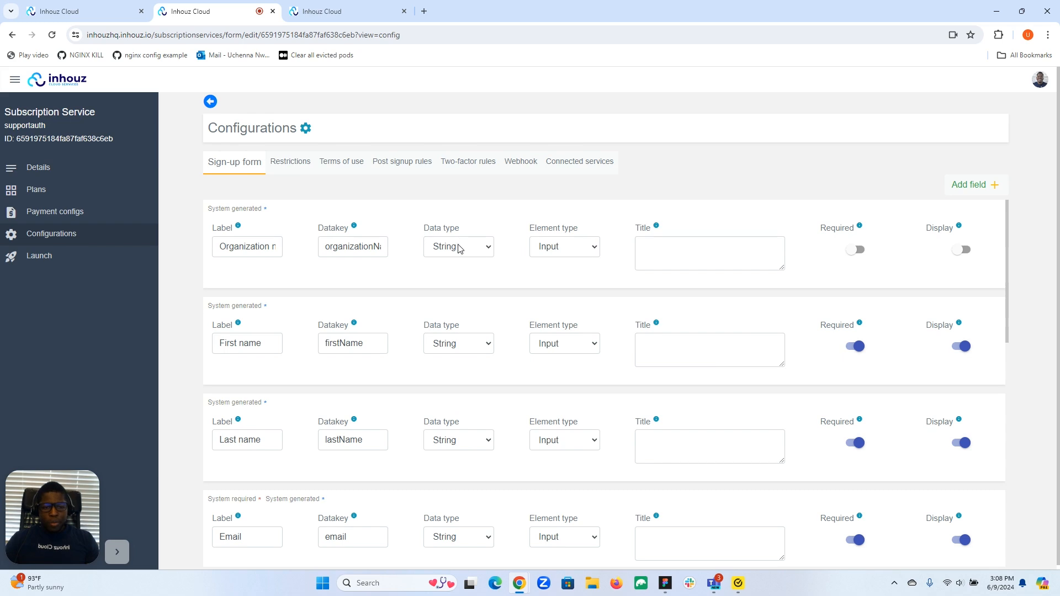
scroll(730, 250, down, 10)
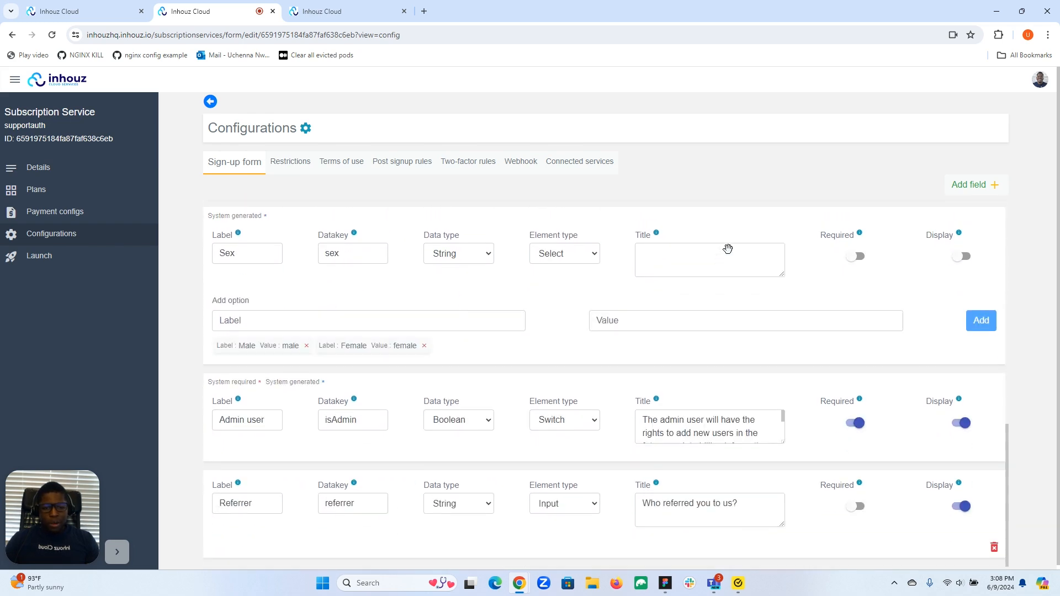
scroll(729, 250, up, 10)
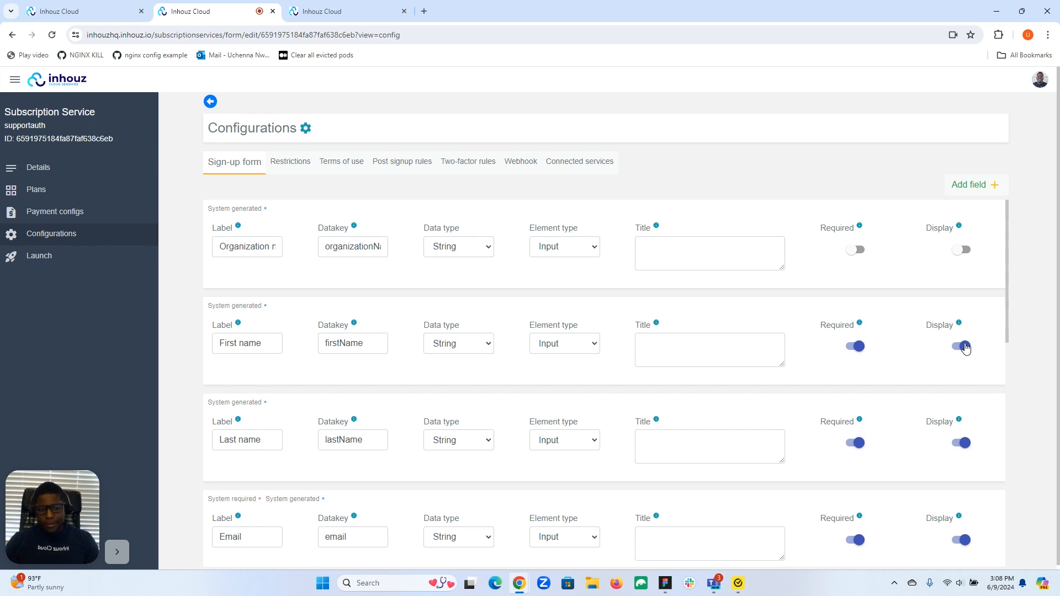
scroll(965, 347, down, 10)
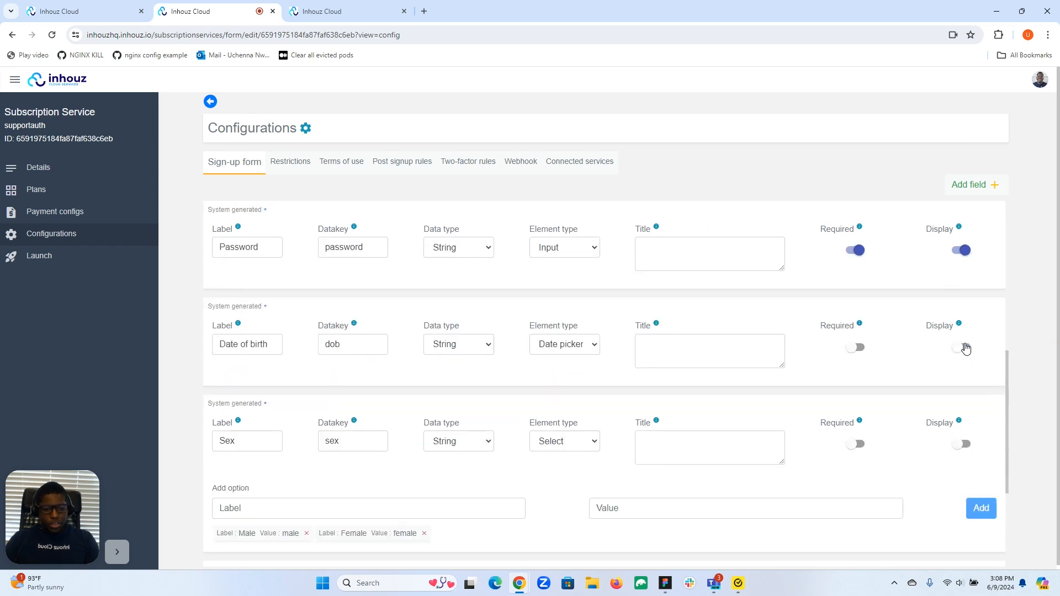
scroll(965, 347, up, 8)
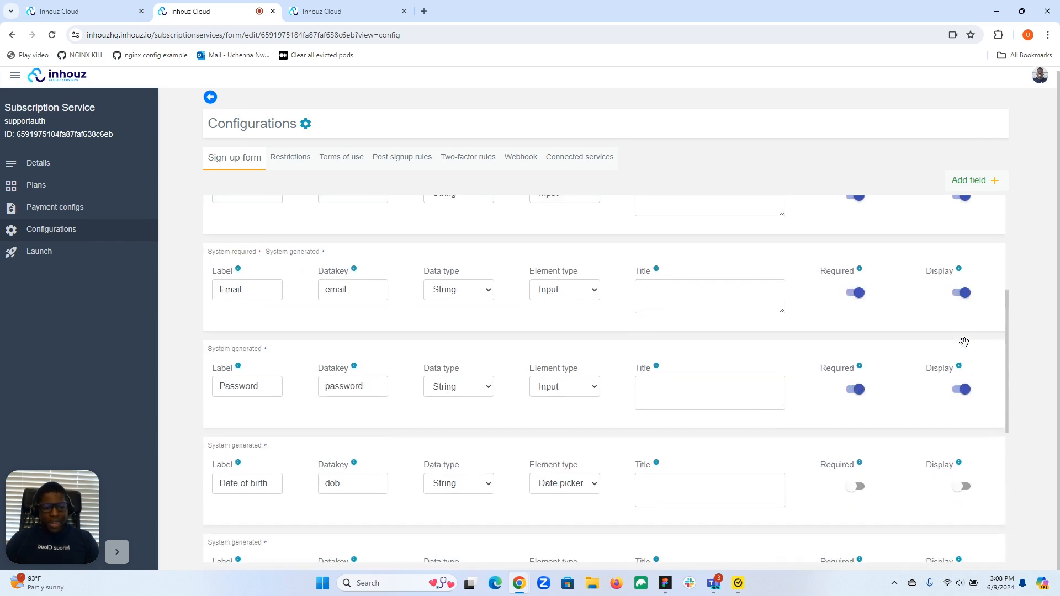
scroll(964, 342, up, 1)
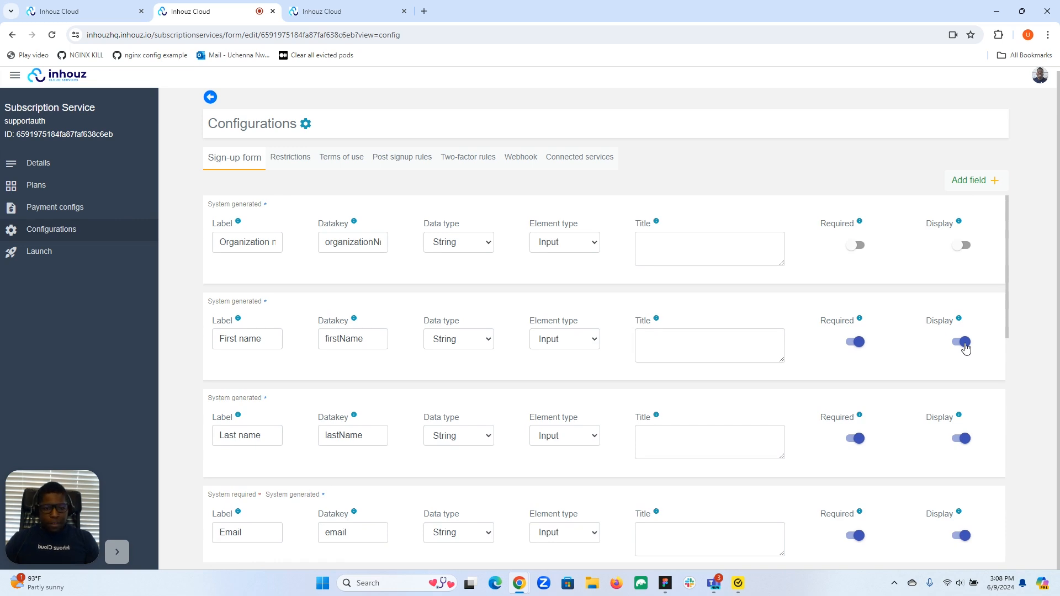
Turn off display of the First name and Last name sign-up fields and launch the new service version.
click(962, 345)
click(960, 438)
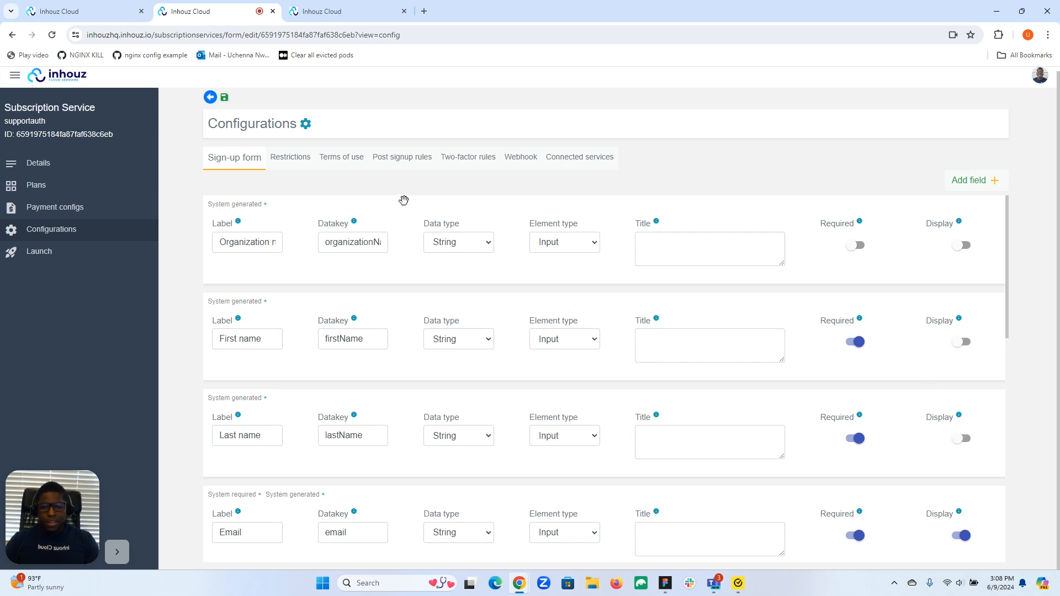
click(70, 251)
click(239, 257)
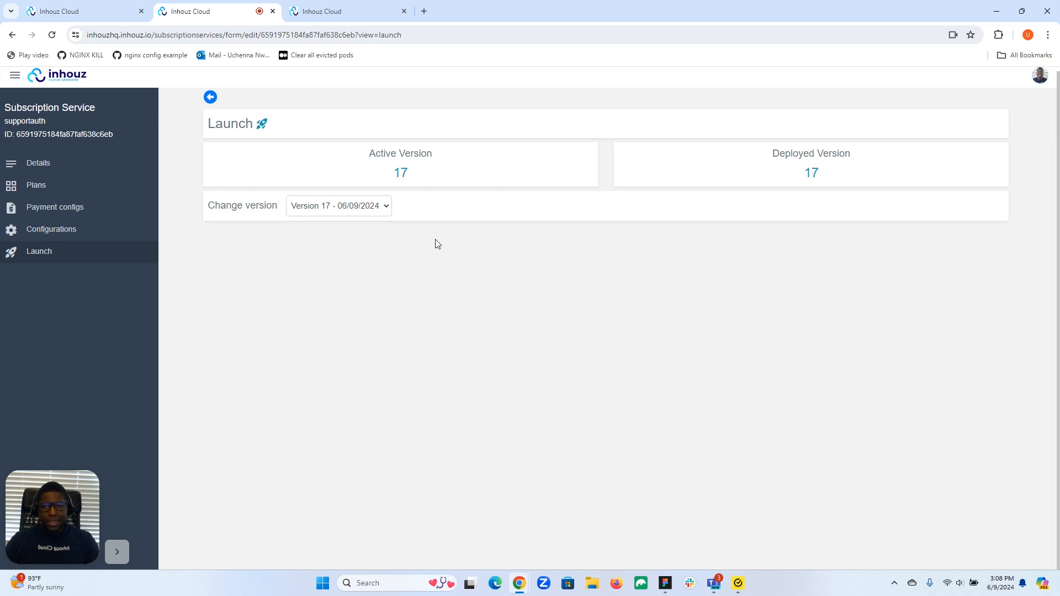
Reload the Base plan sign-up page and check which fields its user form shows.
click(368, 9)
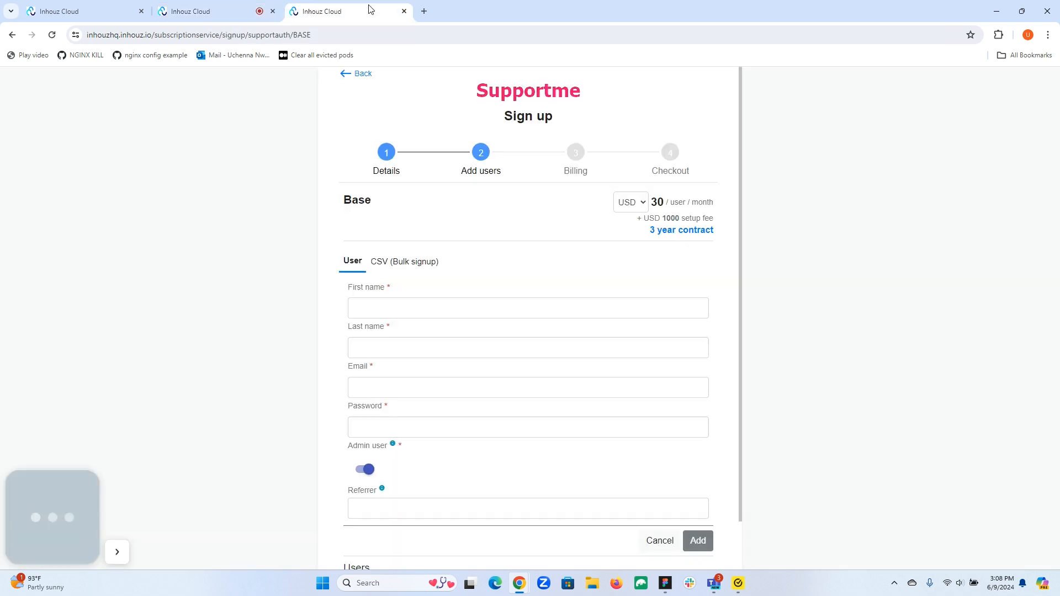
click(52, 35)
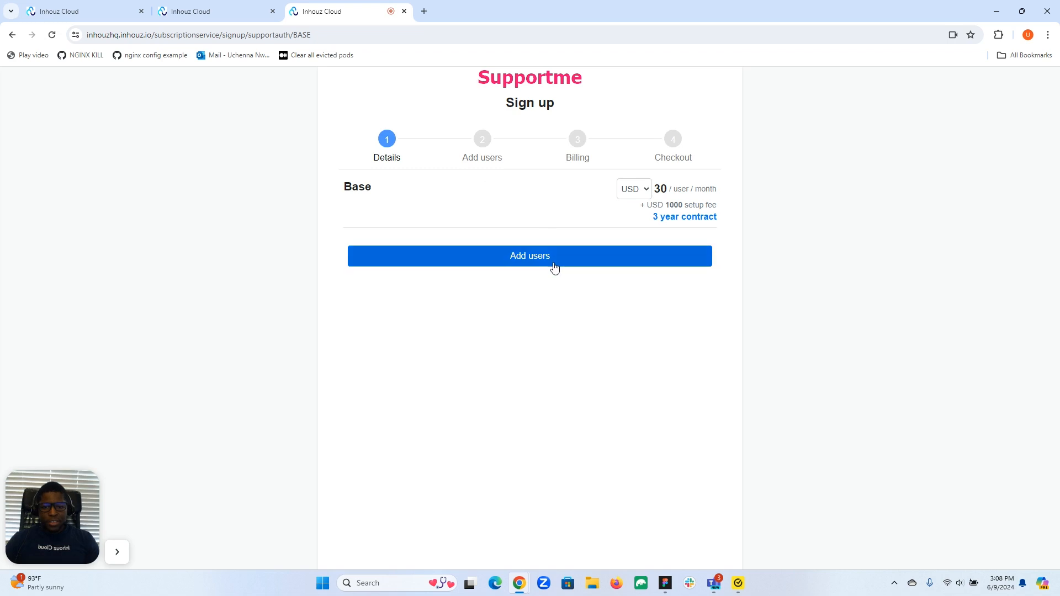
click(554, 268)
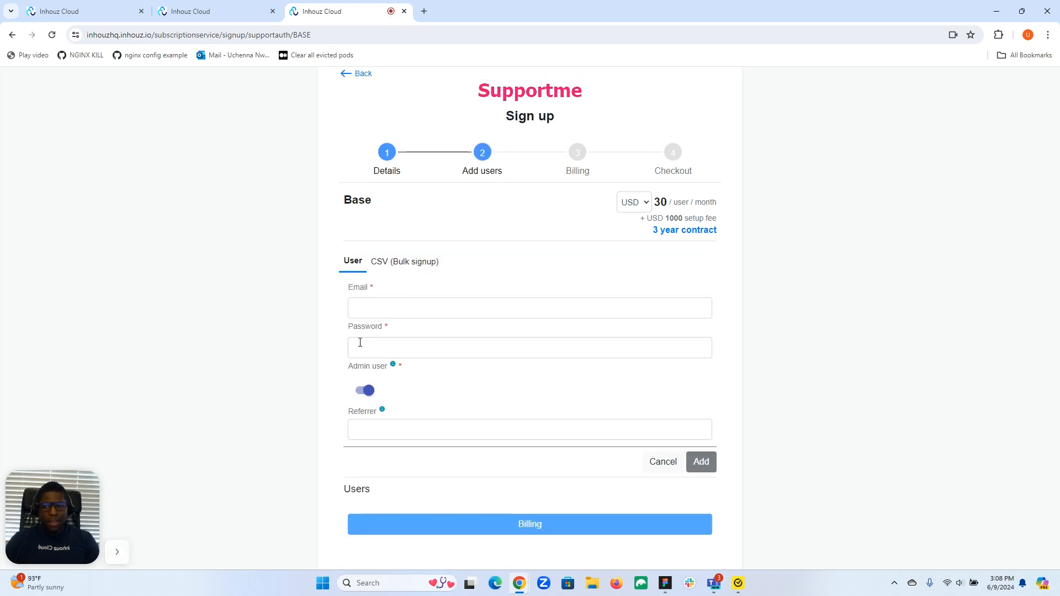
Turn display back on for the First name and Last name fields in the sign-up form configuration.
click(208, 10)
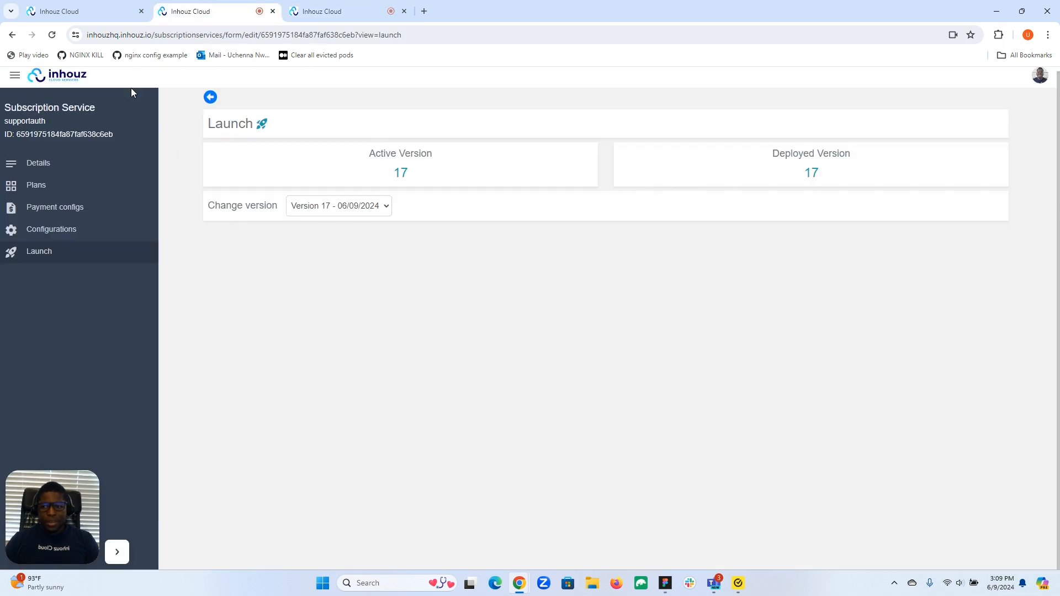
click(56, 213)
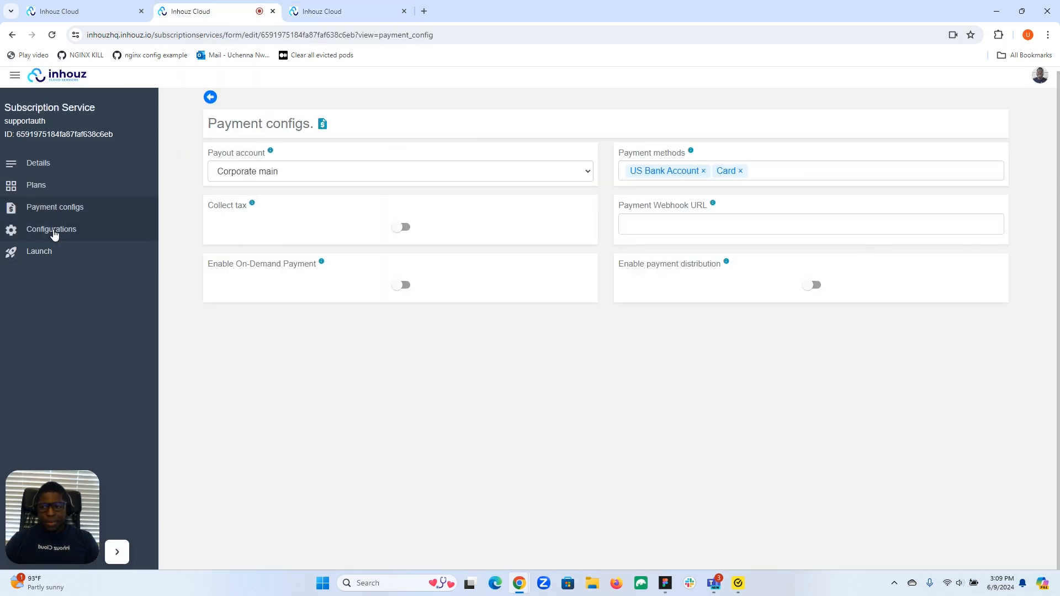
click(54, 231)
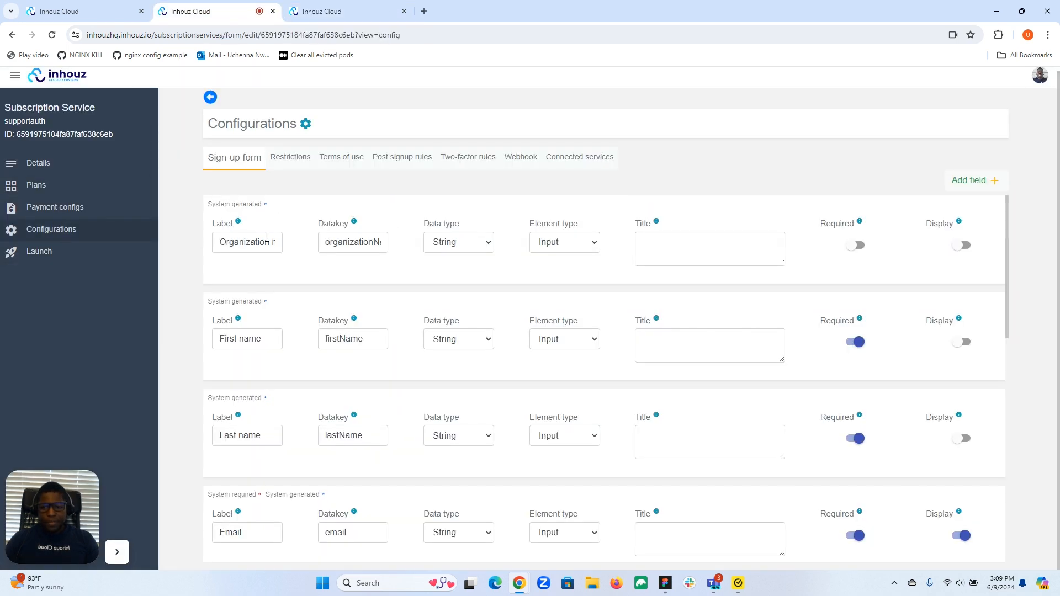
click(963, 341)
click(961, 438)
Check the Referrer field on the sign-up page and delete it from the sign-up form configuration.
scroll(955, 399, down, 1)
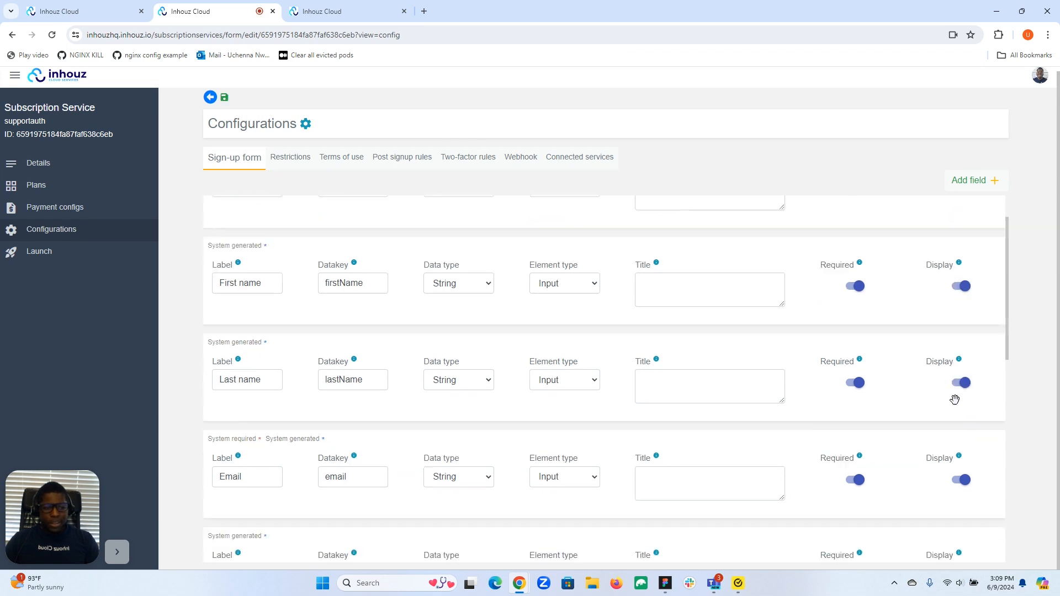
scroll(955, 399, down, 5)
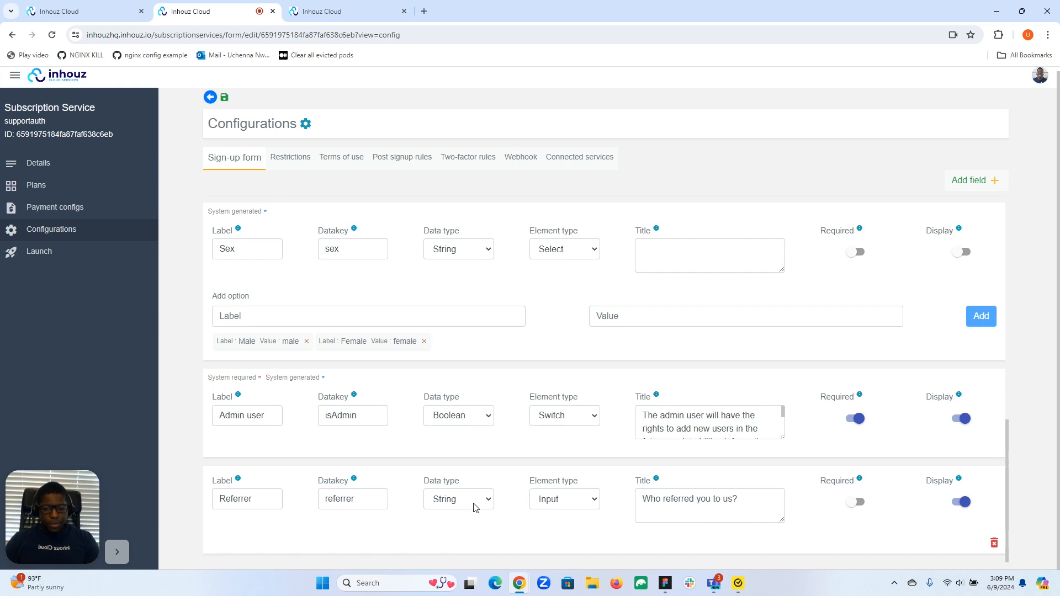
click(343, 8)
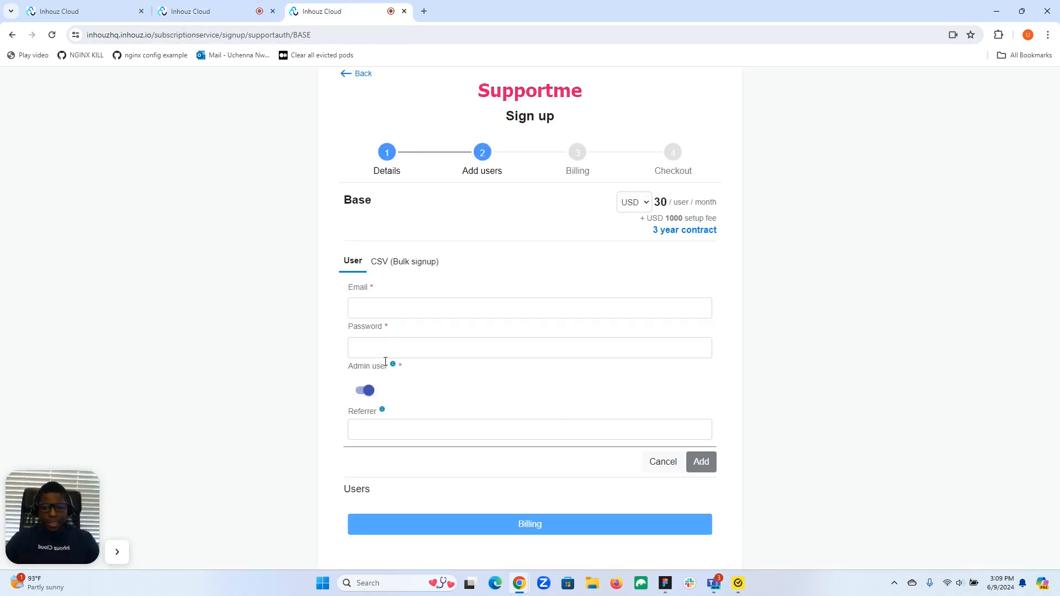
click(379, 429)
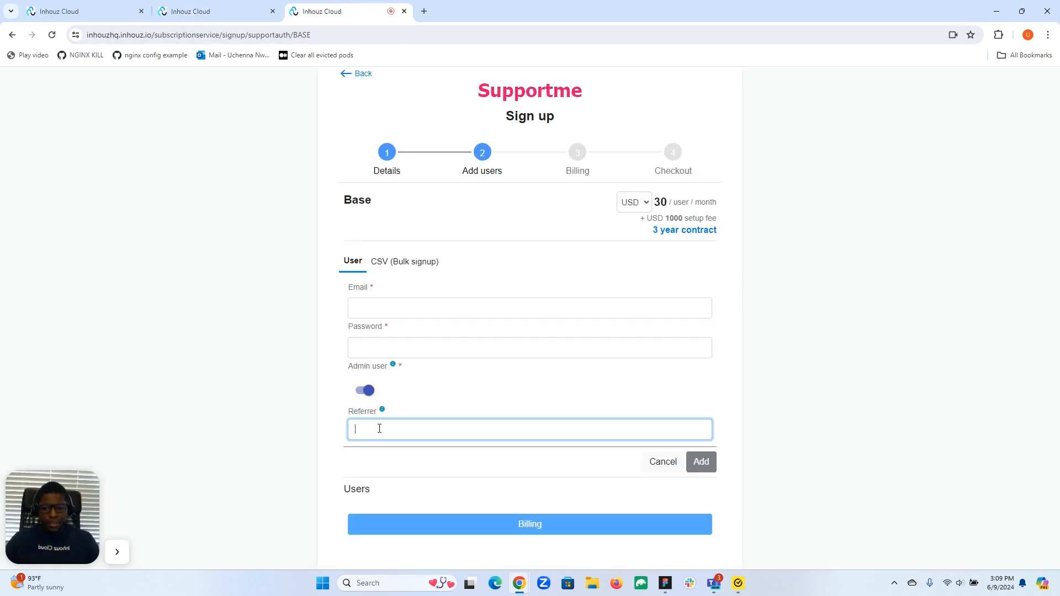
click(234, 8)
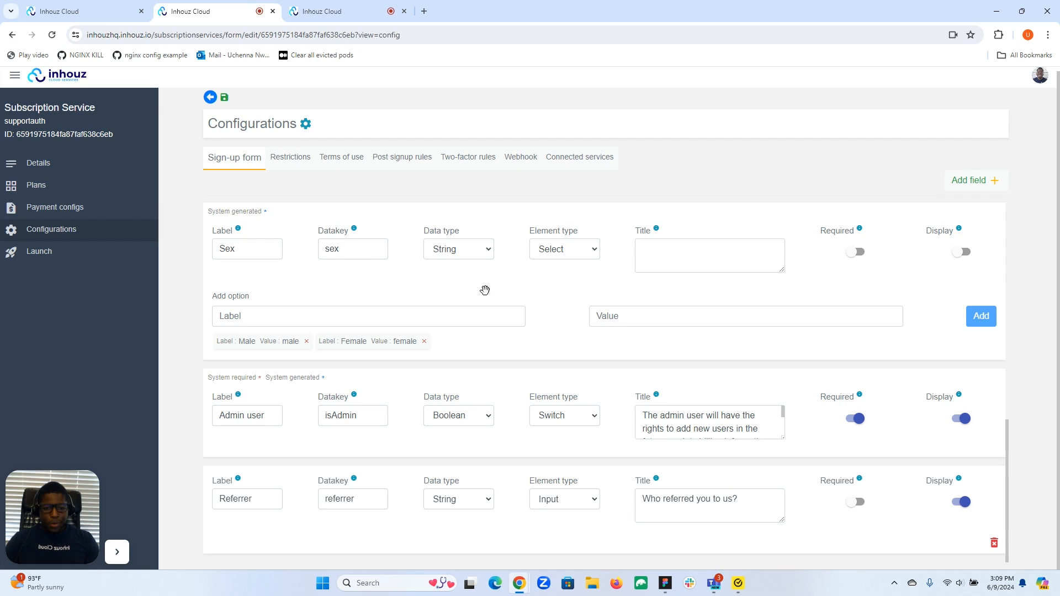
click(995, 544)
Start a new sign-up form field and label it "Who referred us to you?".
scroll(927, 193, up, 5)
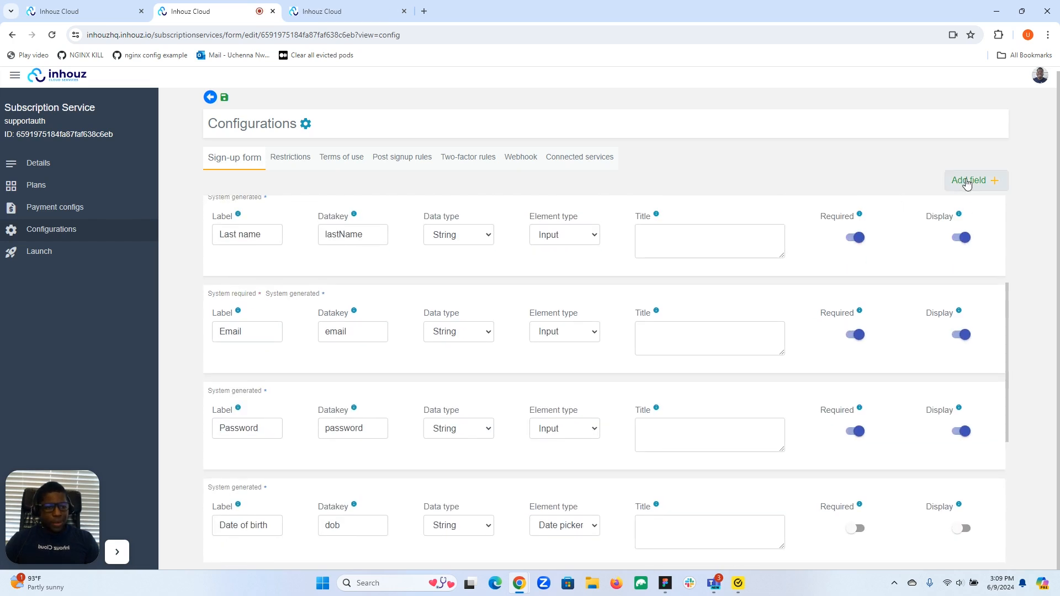
click(967, 181)
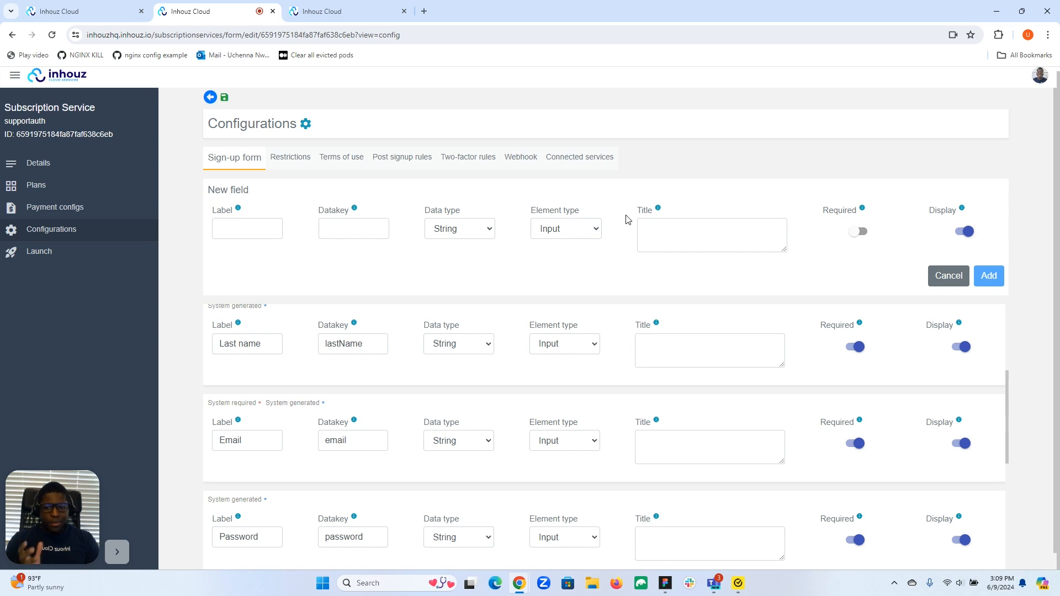
click(264, 230)
text(Referrer)
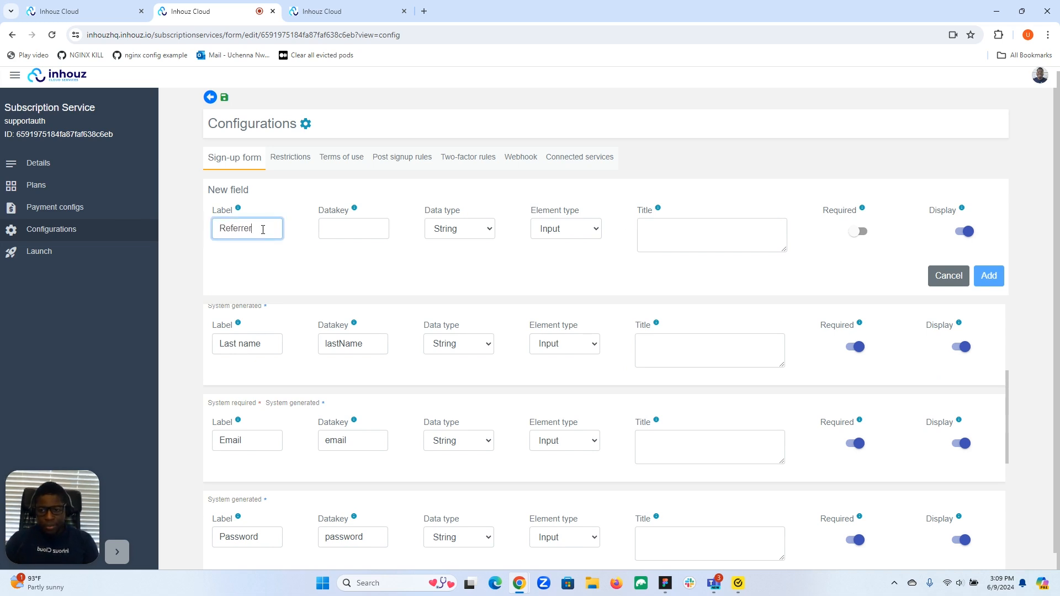
click(353, 227)
click(270, 235)
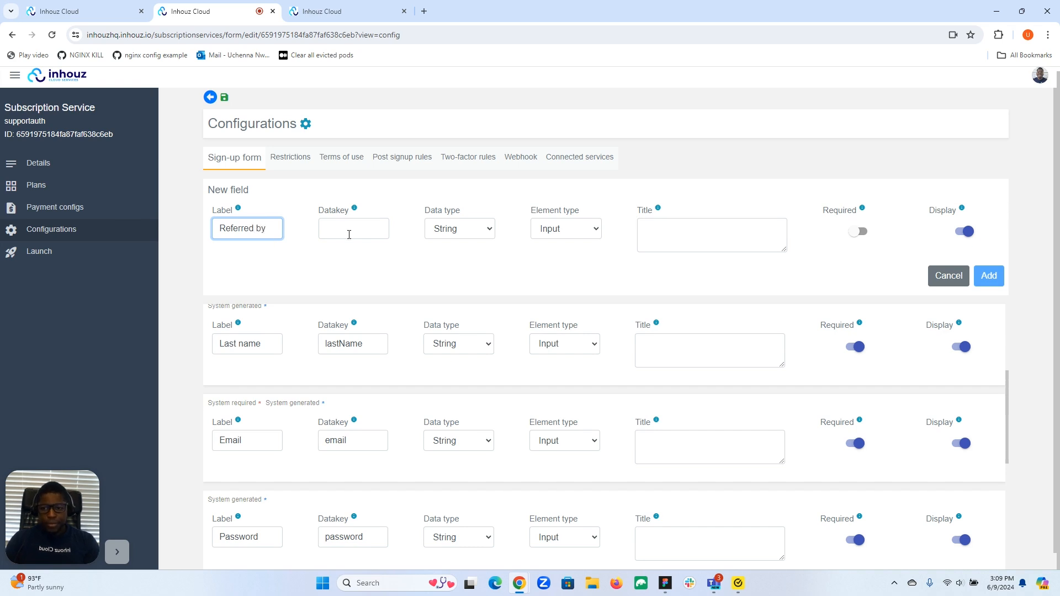
click(371, 228)
click(270, 231)
triple_click(273, 228)
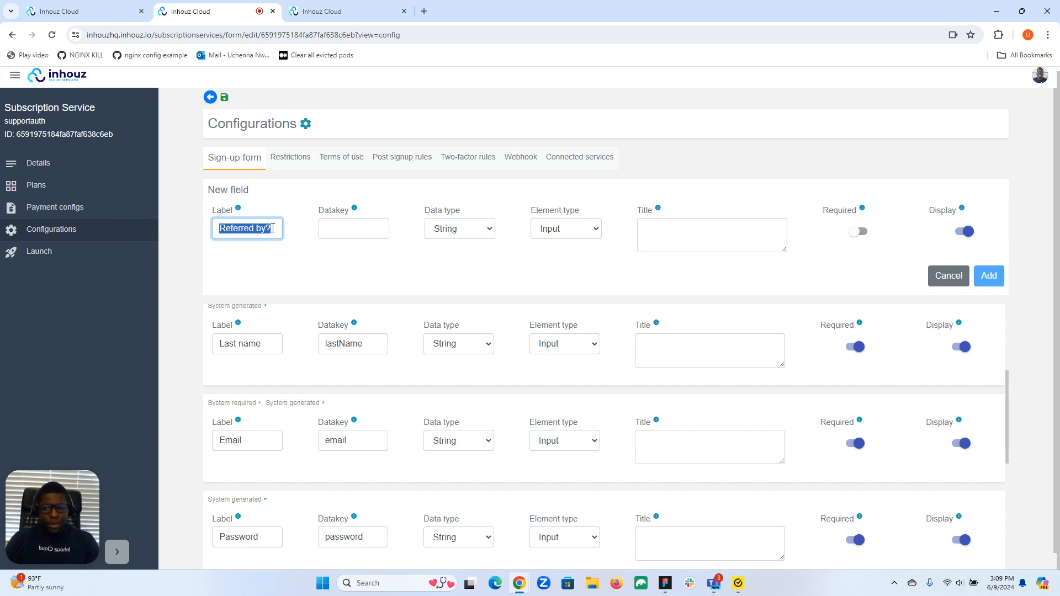
text(Who referred u)
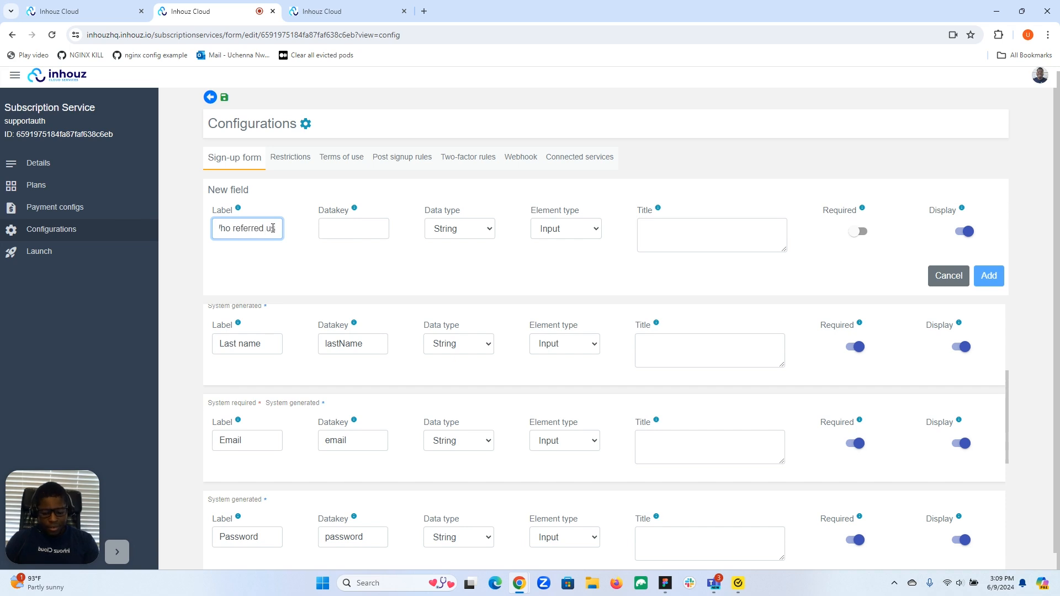
text(s to yo)
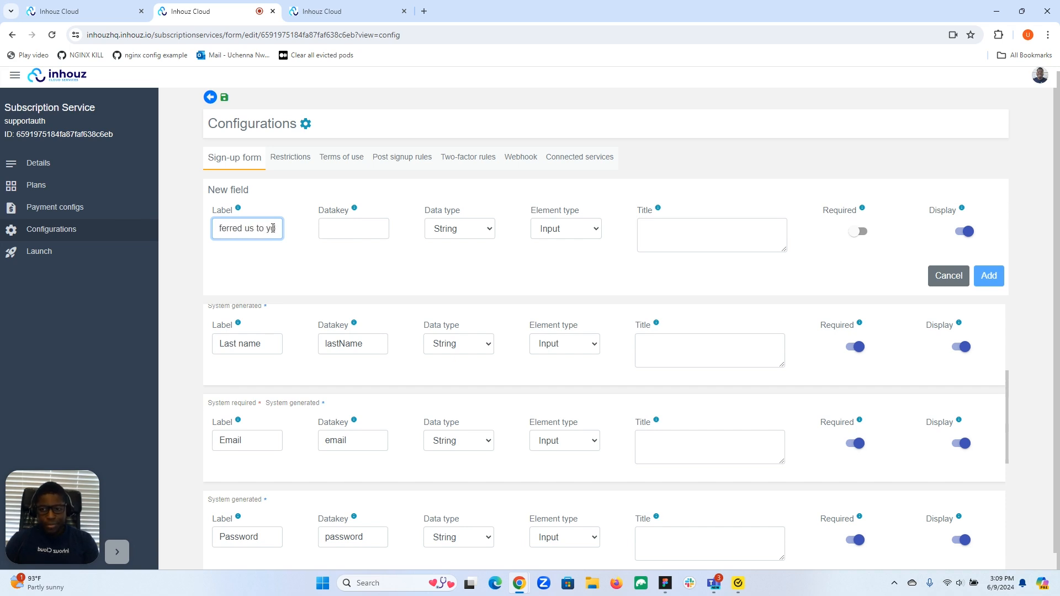
text(u?)
Give the new field the datakey "referrer", keep its data type String, and set its element type to Select.
click(359, 226)
text(referrer)
click(460, 241)
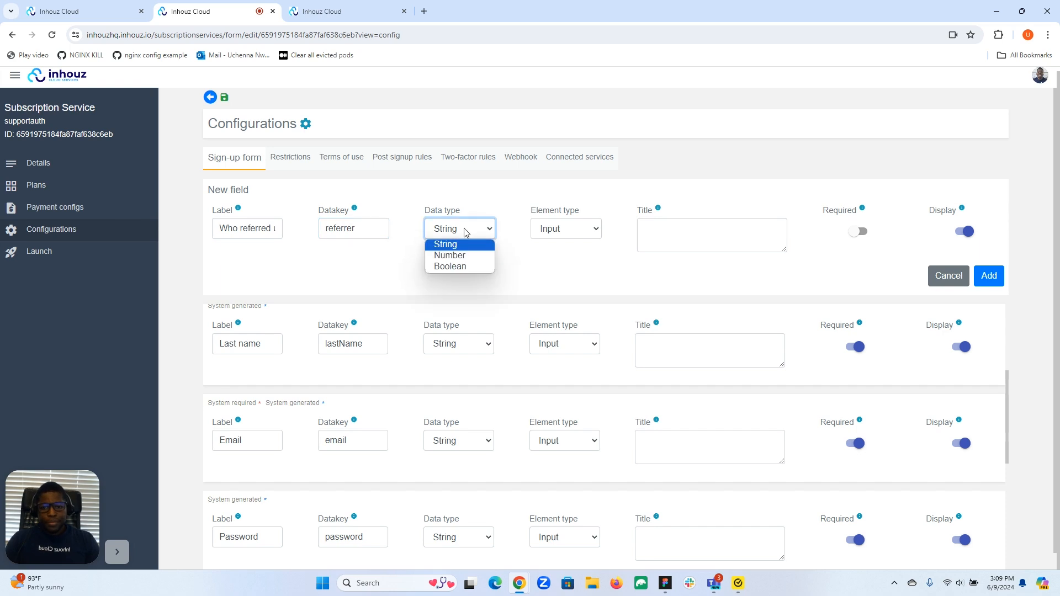
click(412, 251)
click(597, 228)
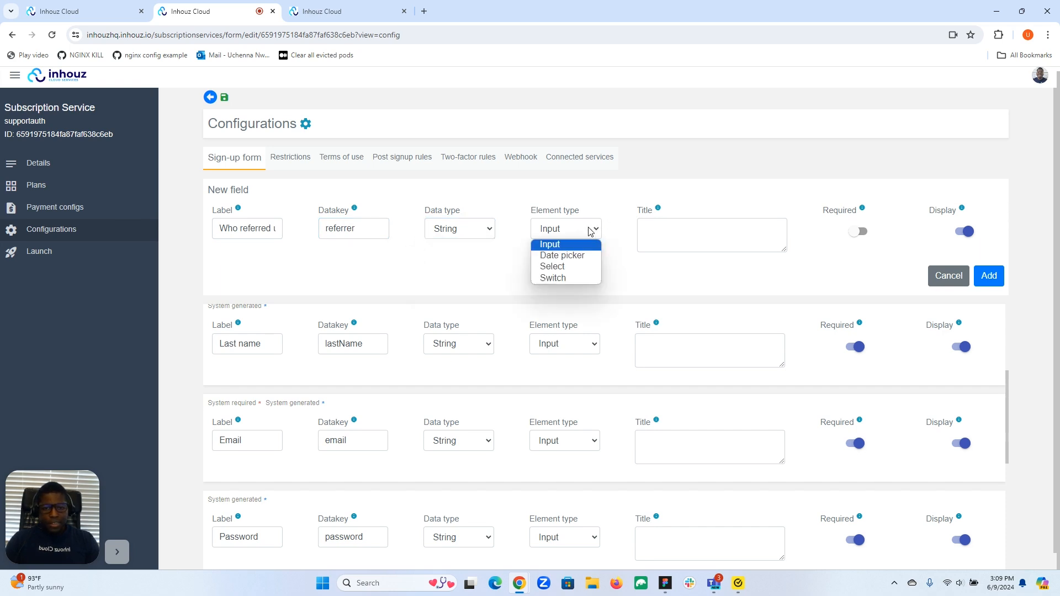
click(560, 266)
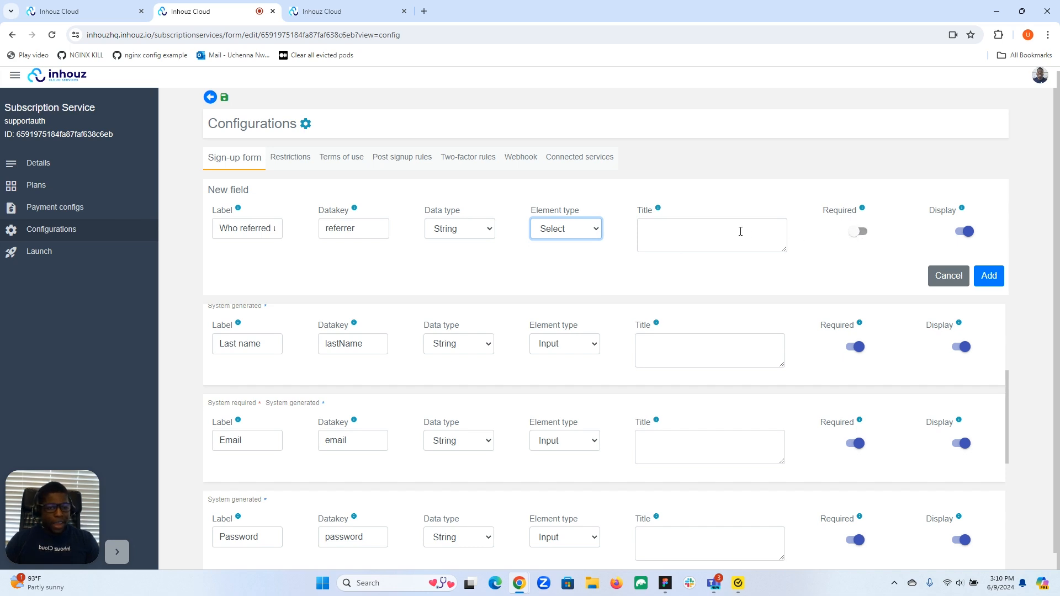
Title the new field "This is the person or organization that referred our business to you." and add it to the sign-up form.
click(765, 235)
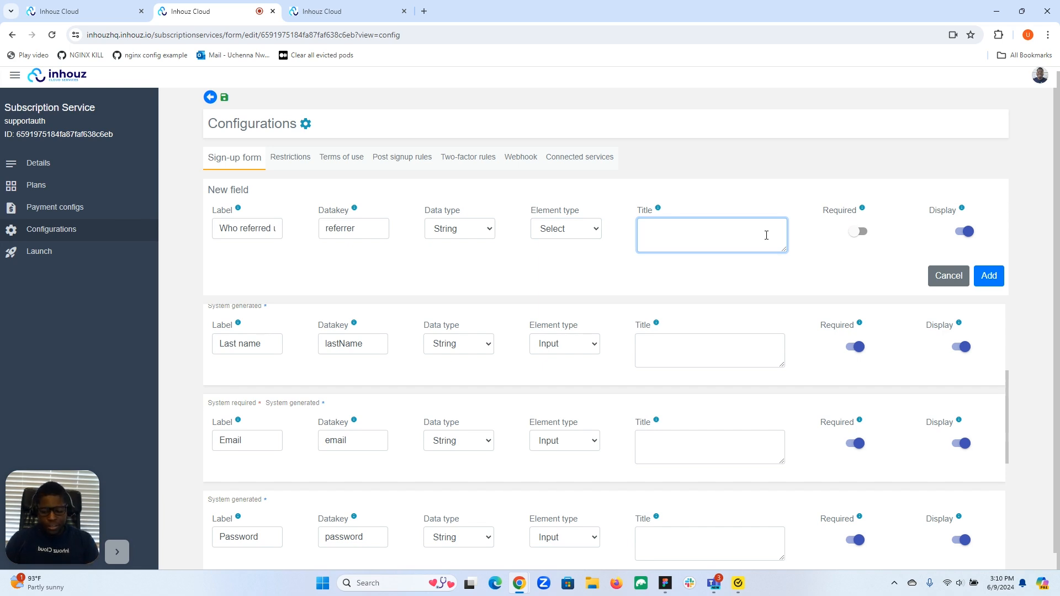
text(This is the person or o)
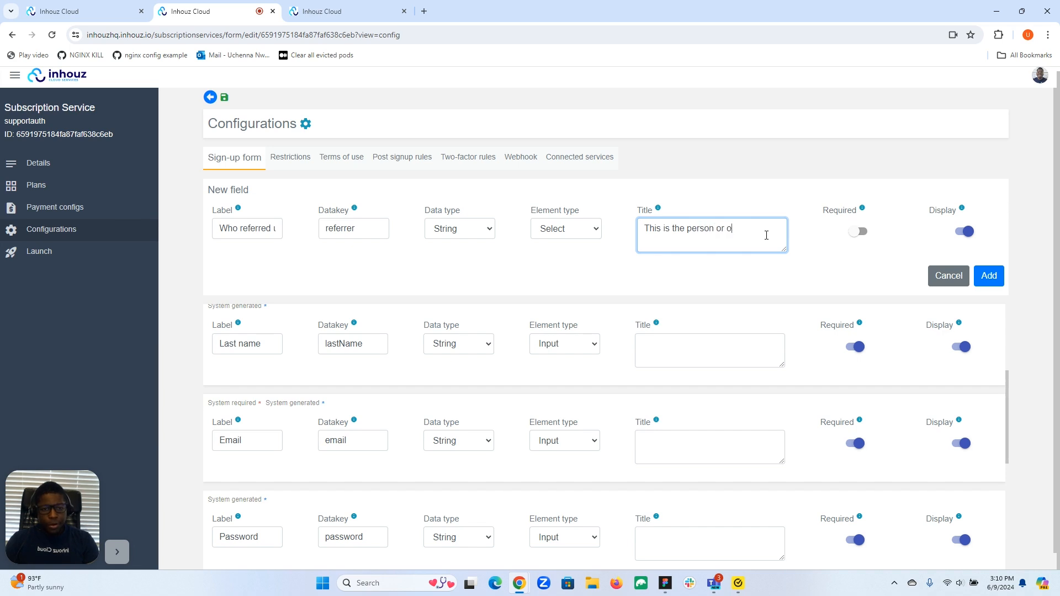
text(rganiza)
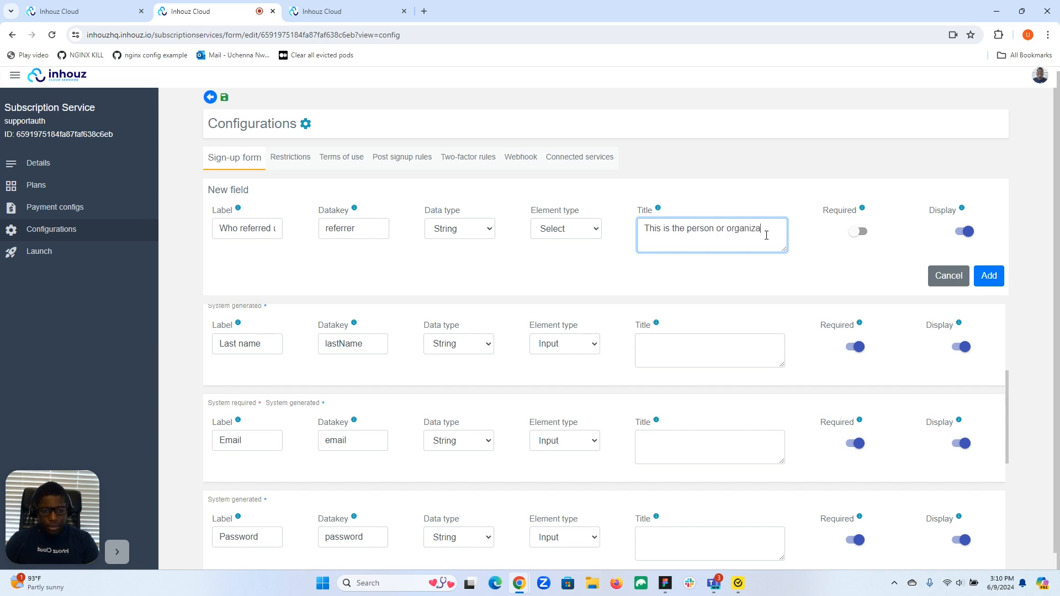
text(tion that referred our)
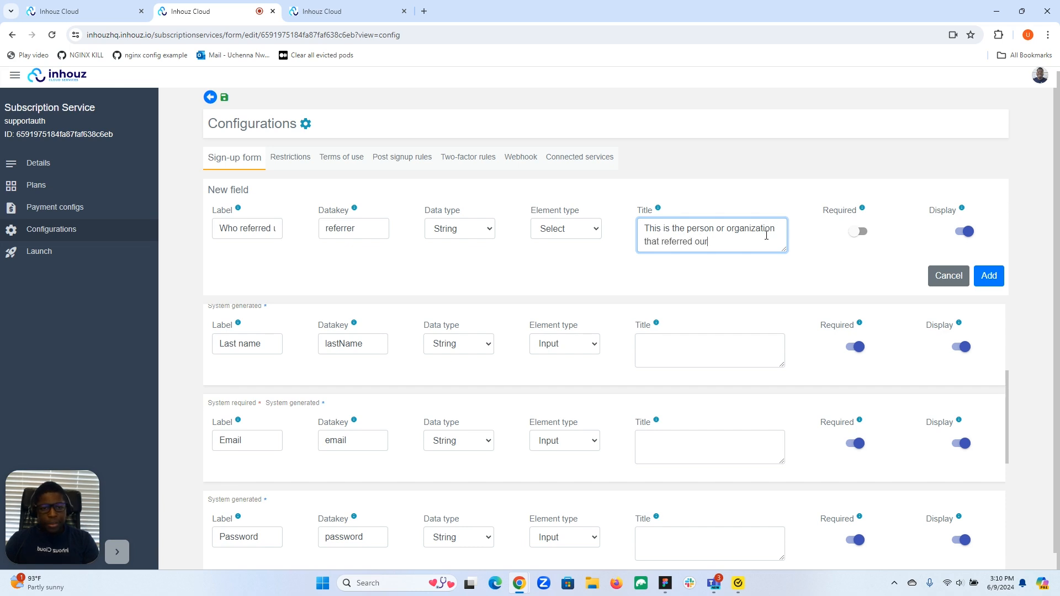
text( business to you.)
click(989, 275)
Move the "Who referred us to you?" field to the end of the sign-up form, below Admin user.
scroll(674, 303, down, 8)
scroll(675, 303, up, 12)
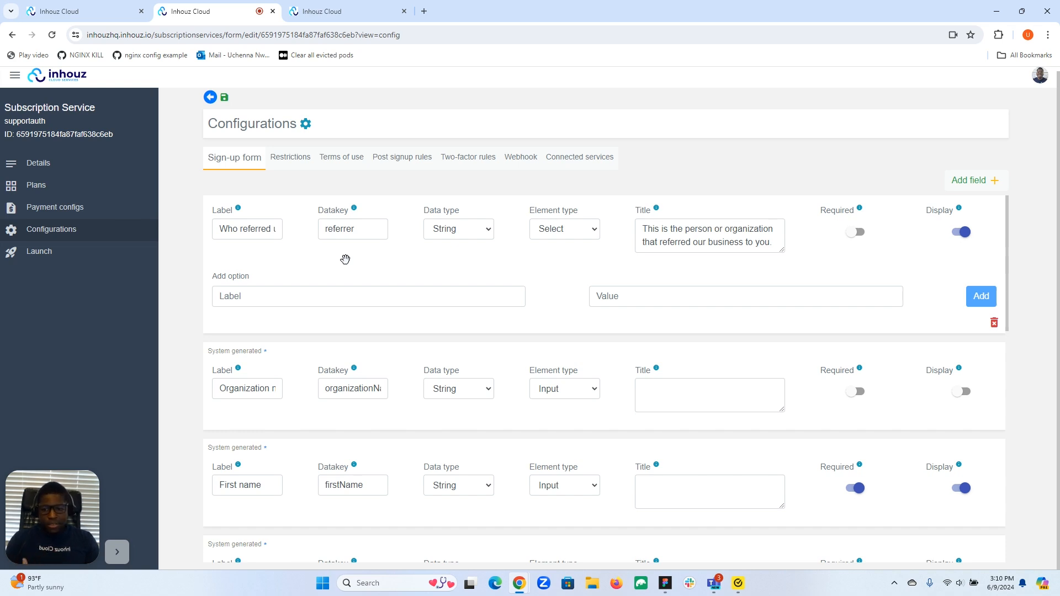
drag(345, 260, 412, 485)
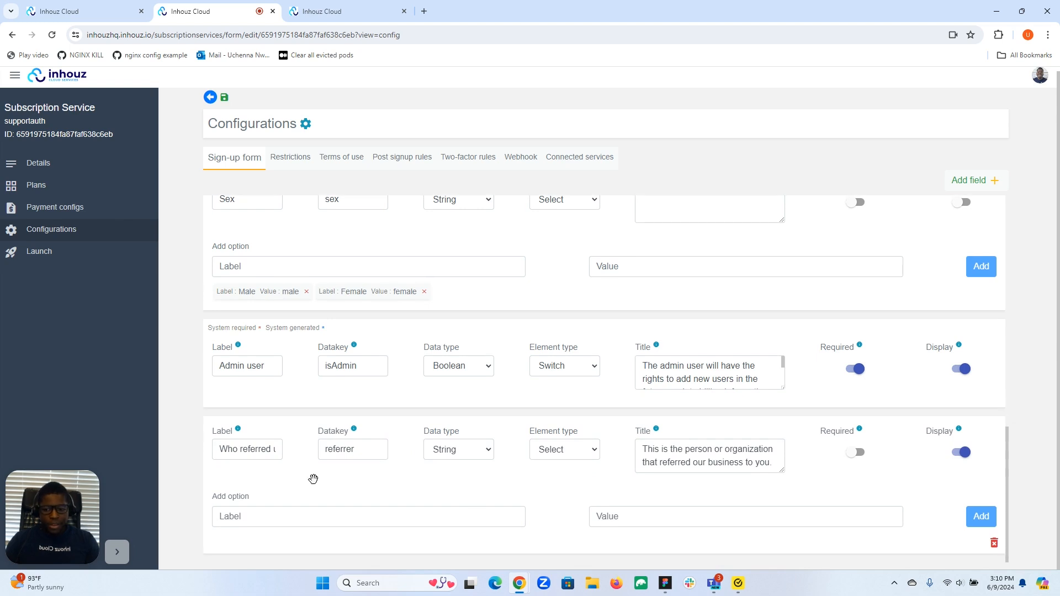
Add an option labelled "Google" with the value "google" to the referrer select field.
click(290, 518)
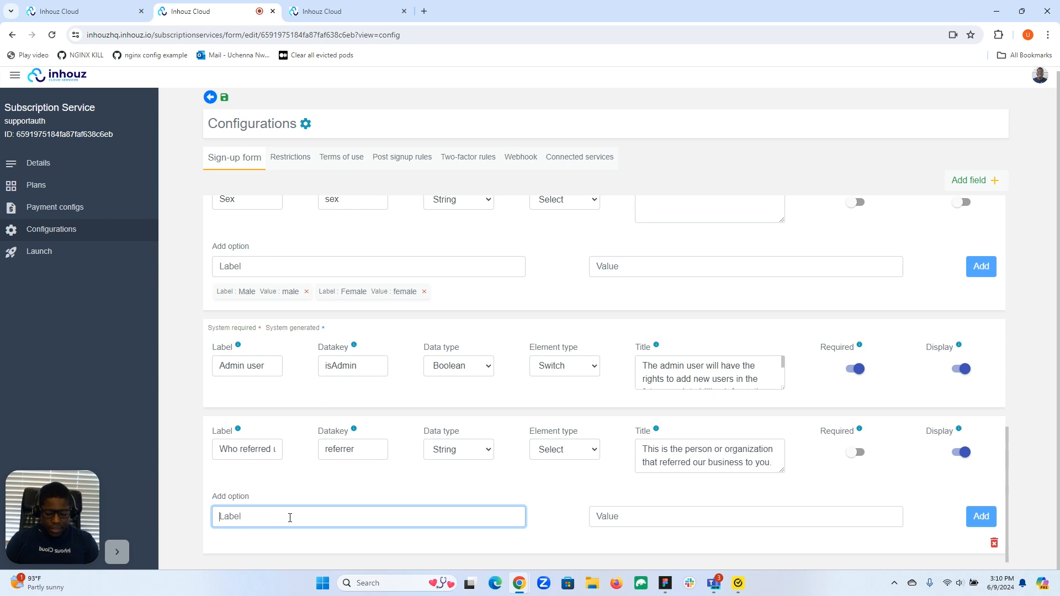
text(Google)
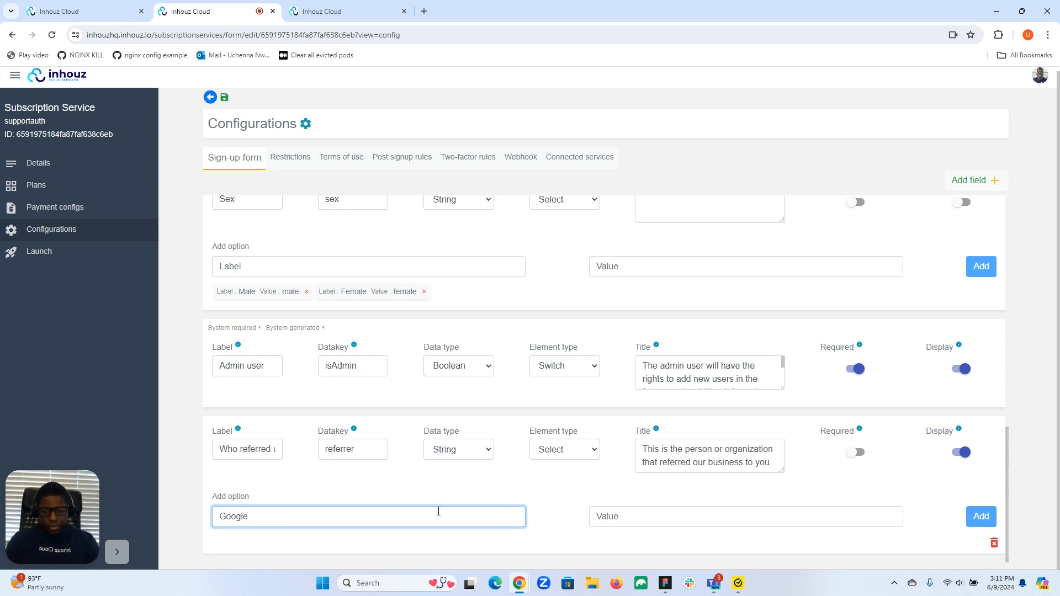
click(625, 516)
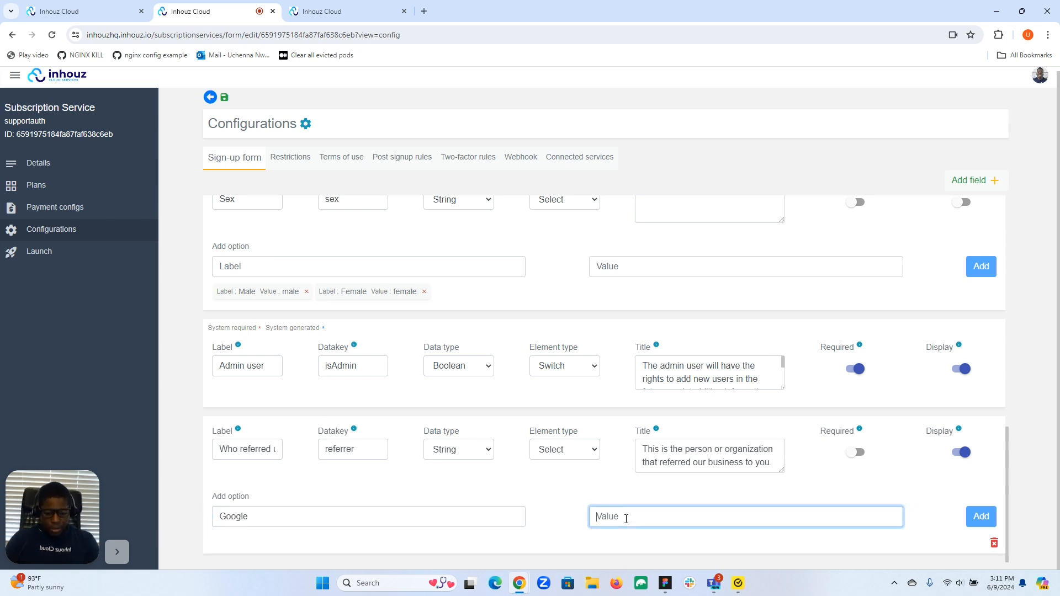
text(G)
key(BackSpace)
text(google)
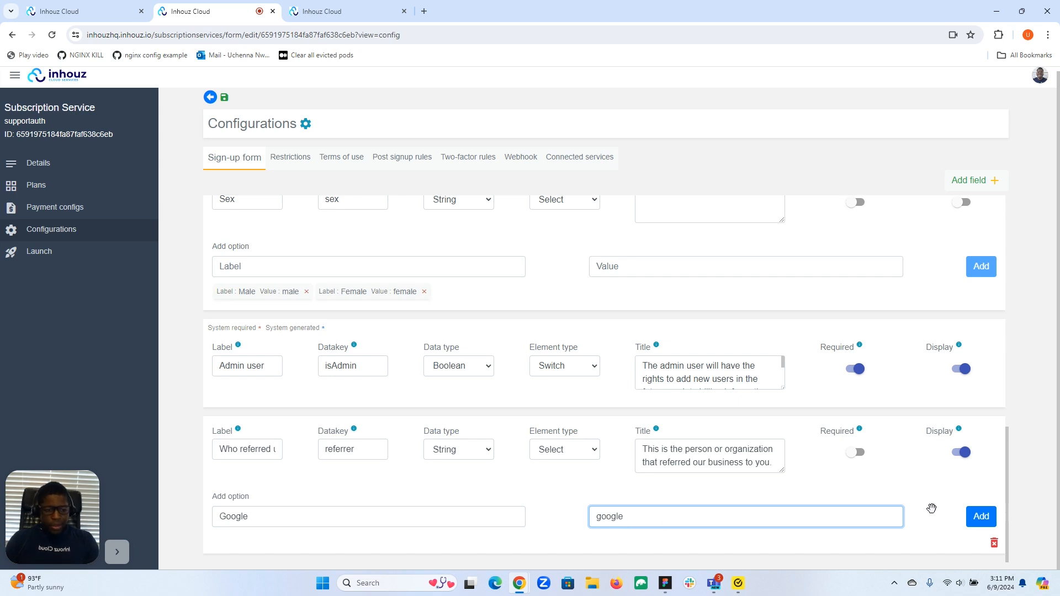
click(983, 517)
scroll(825, 497, down, 1)
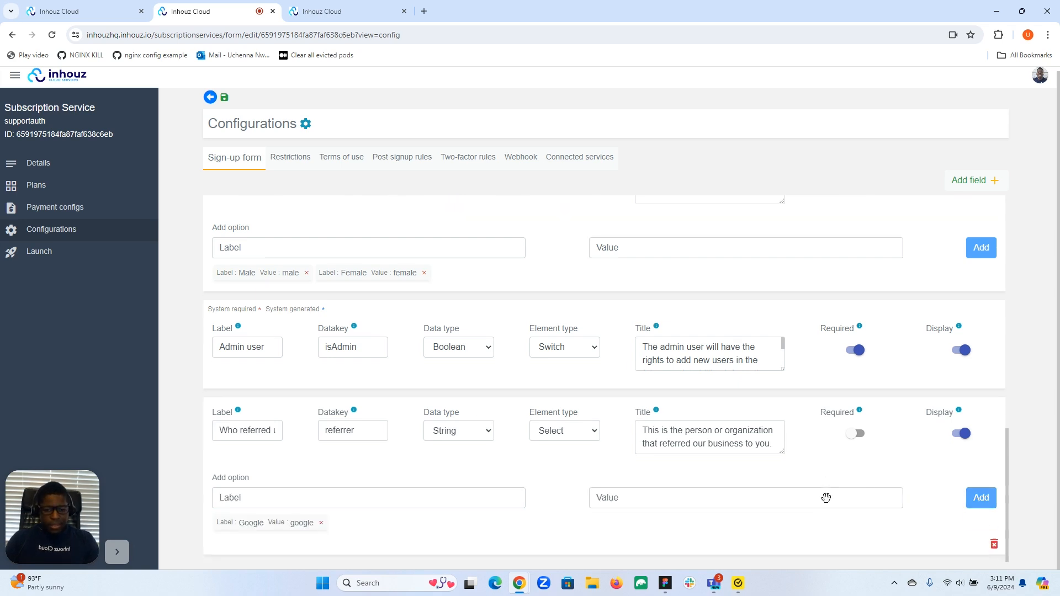
Add a referrer option labelled with an influencer's first name plus "the Influencer", using the name plus "the influencer" as its value.
click(449, 497)
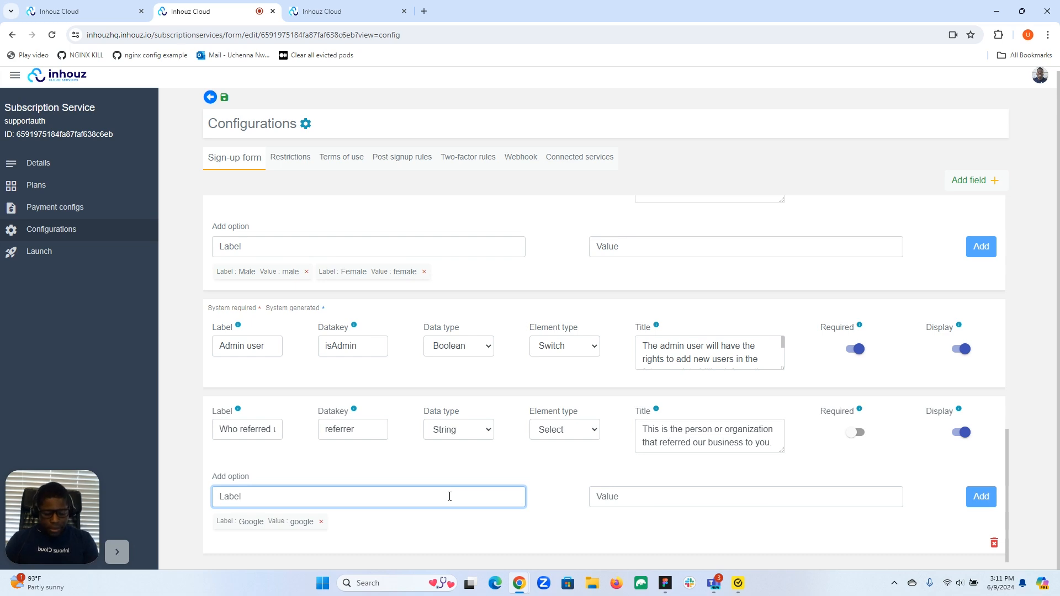
text(Jocob the I)
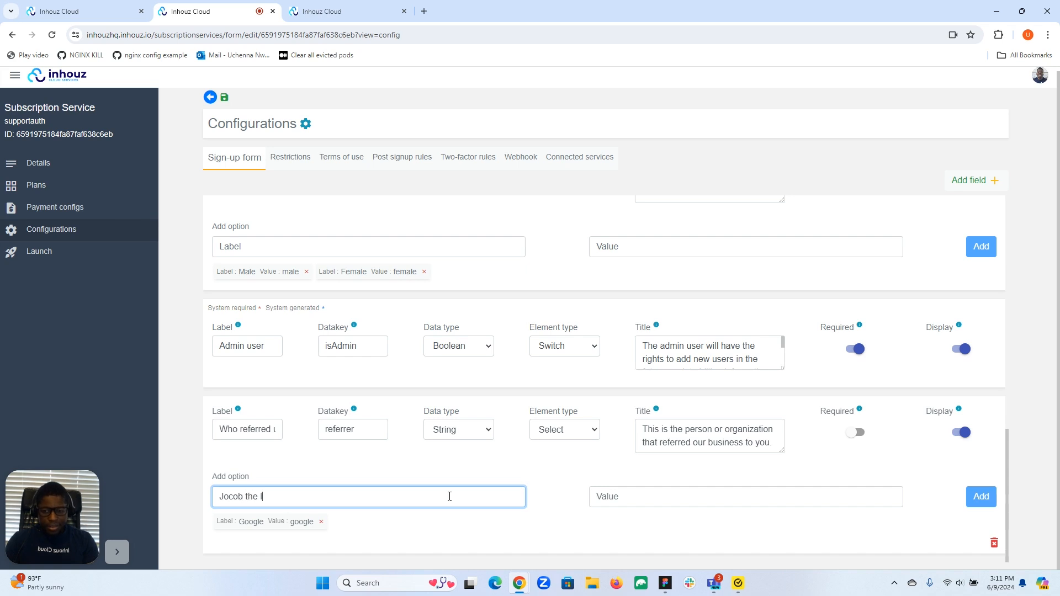
text(nfluencer)
click(739, 497)
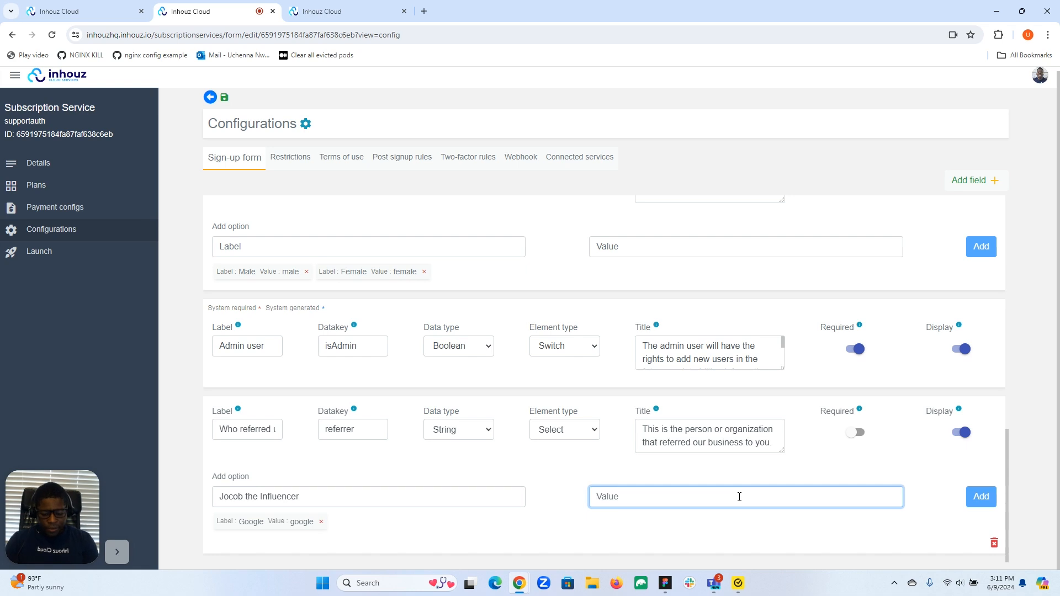
text(Jacob the influencer)
click(981, 497)
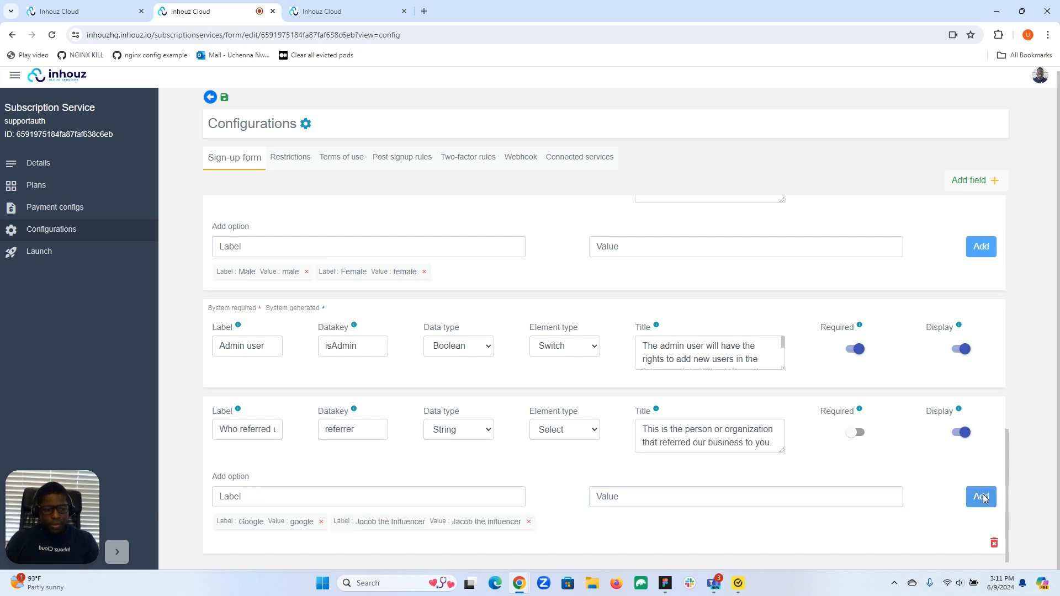
Add an option labelled "Instagram" with the value "instagram" to the referrer select field.
click(420, 502)
text(Instagram)
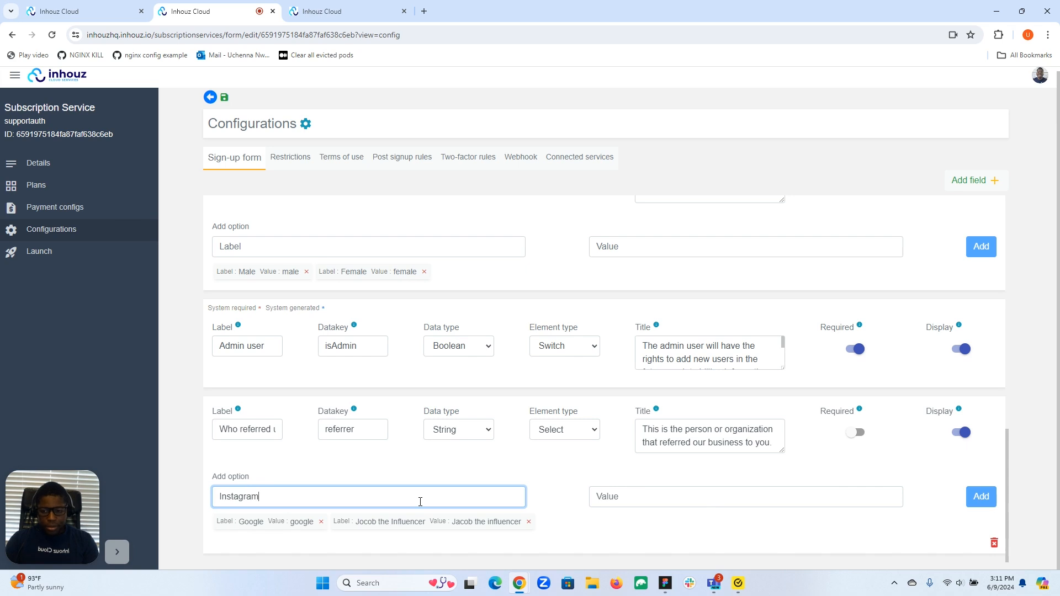
click(660, 497)
text(instagram)
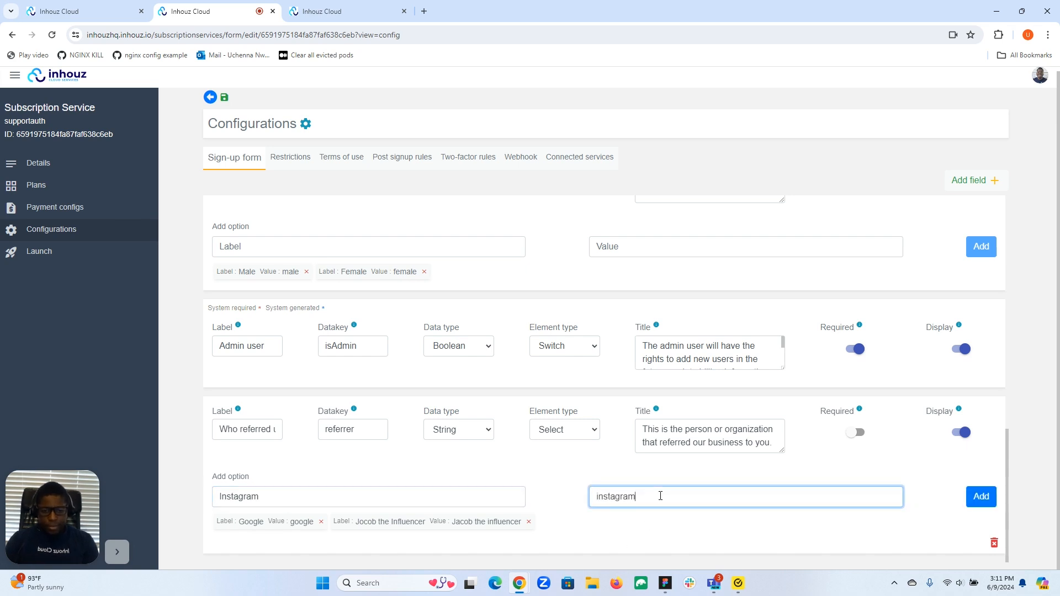
click(981, 497)
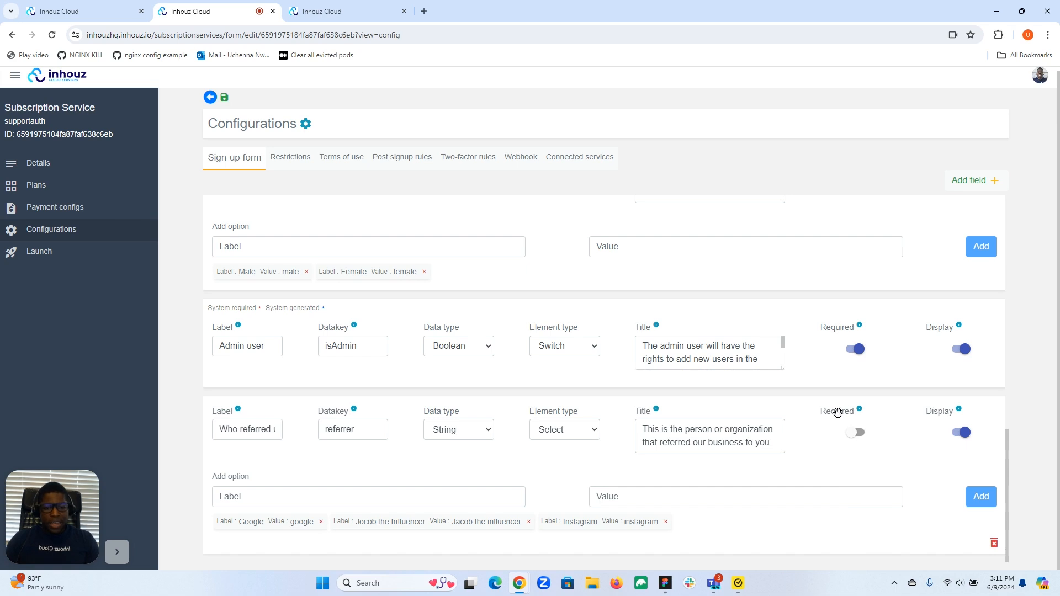
Save the sign-up form configuration and deploy version 18 of the supportauth service.
mouse_move(851, 410)
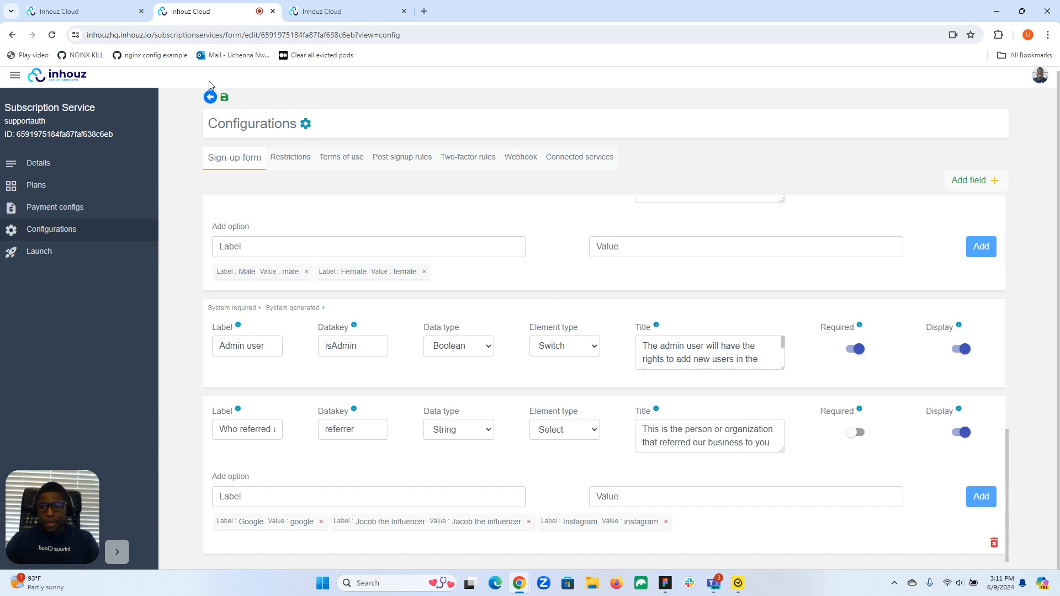
click(225, 100)
click(42, 252)
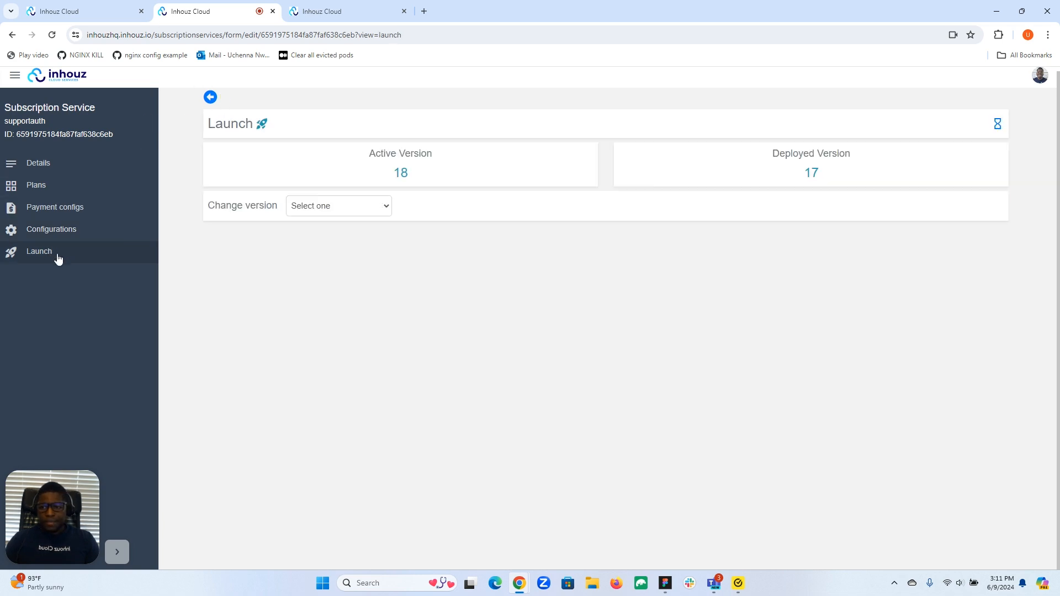
click(237, 262)
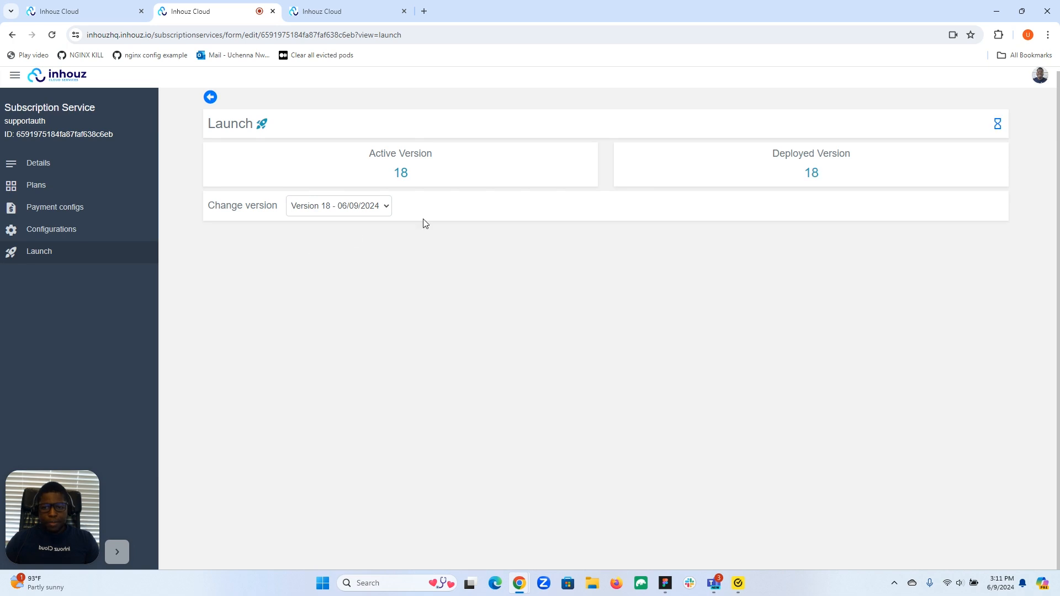
Reload the supportauth sign-up page and choose Instagram for "Who referred us to you?".
click(321, 6)
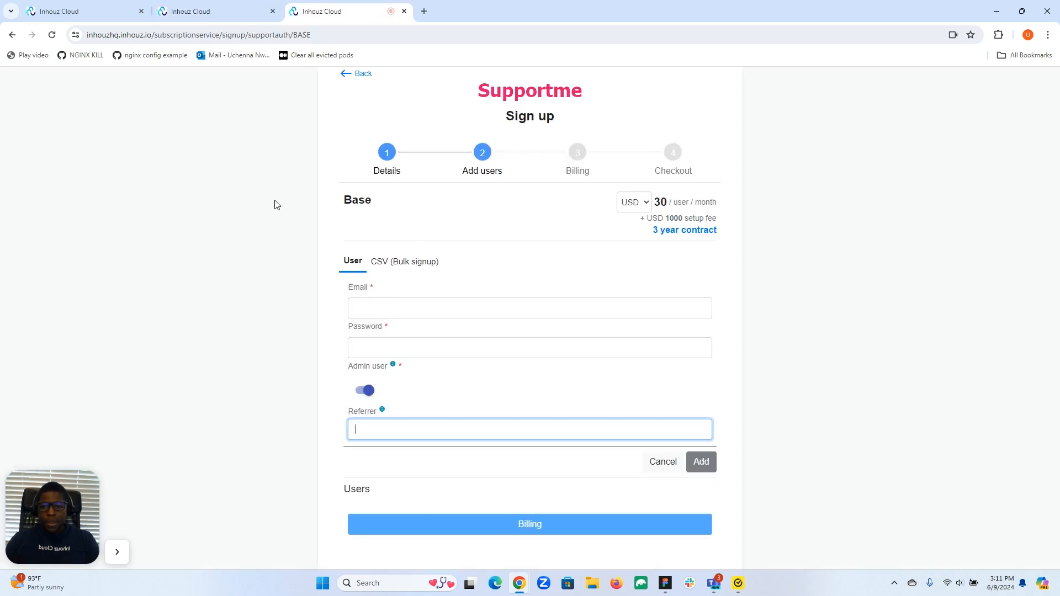
click(51, 36)
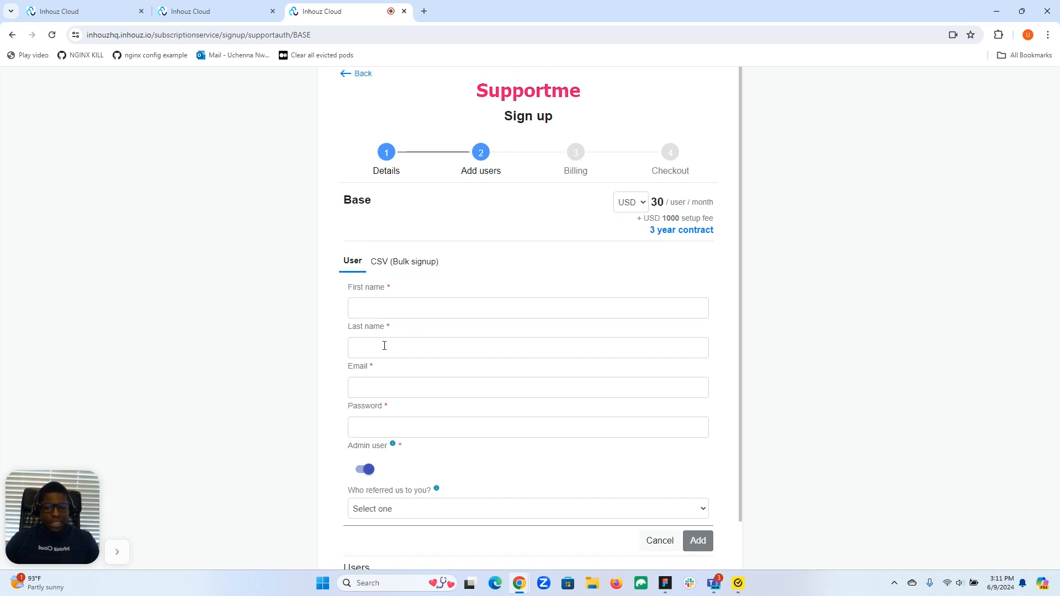
scroll(459, 373, down, 2)
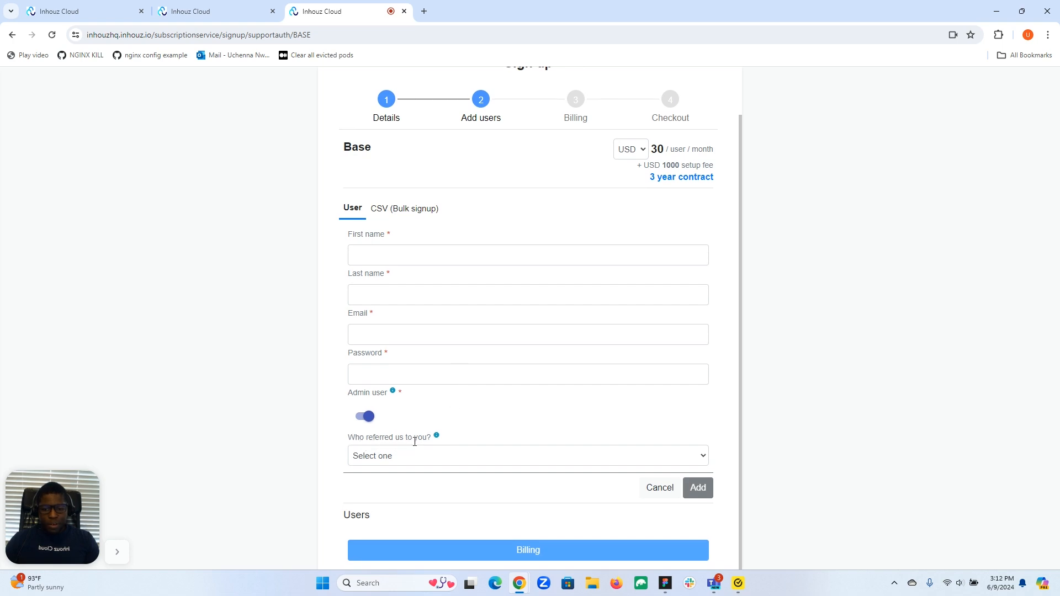
click(502, 455)
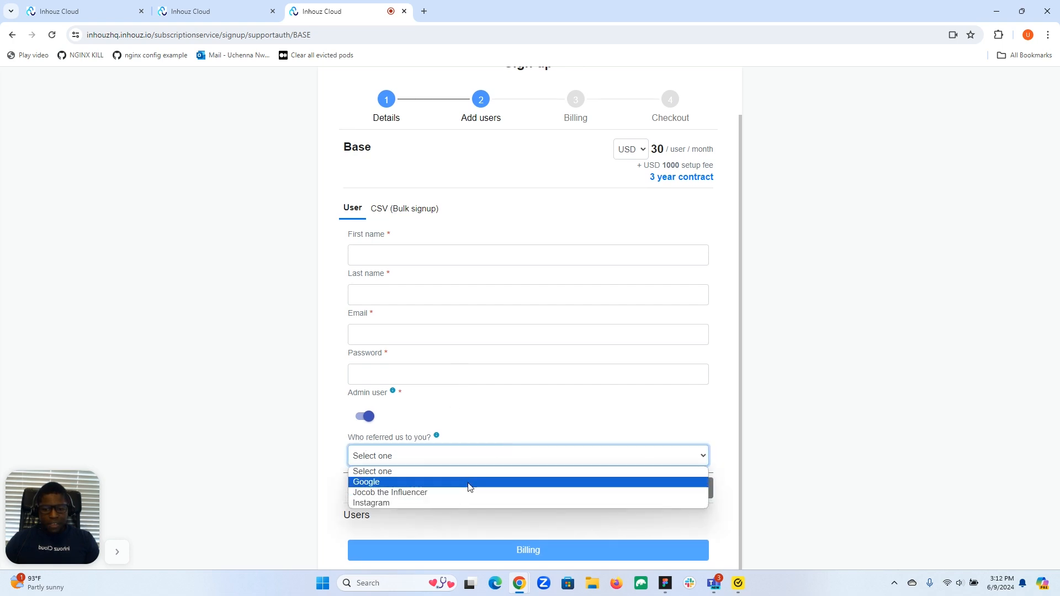
click(443, 503)
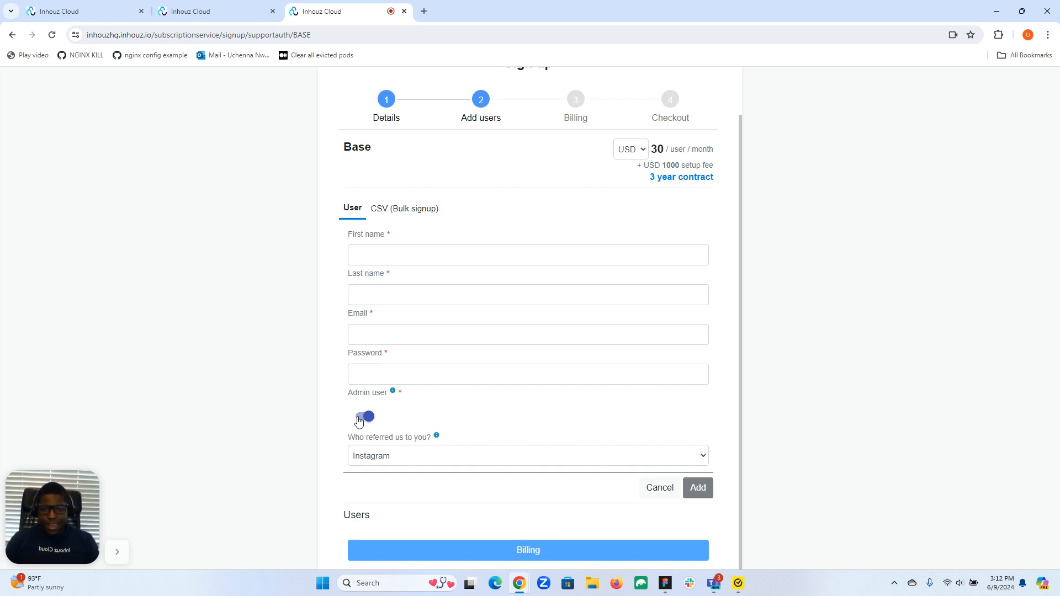
scroll(359, 420, up, 1)
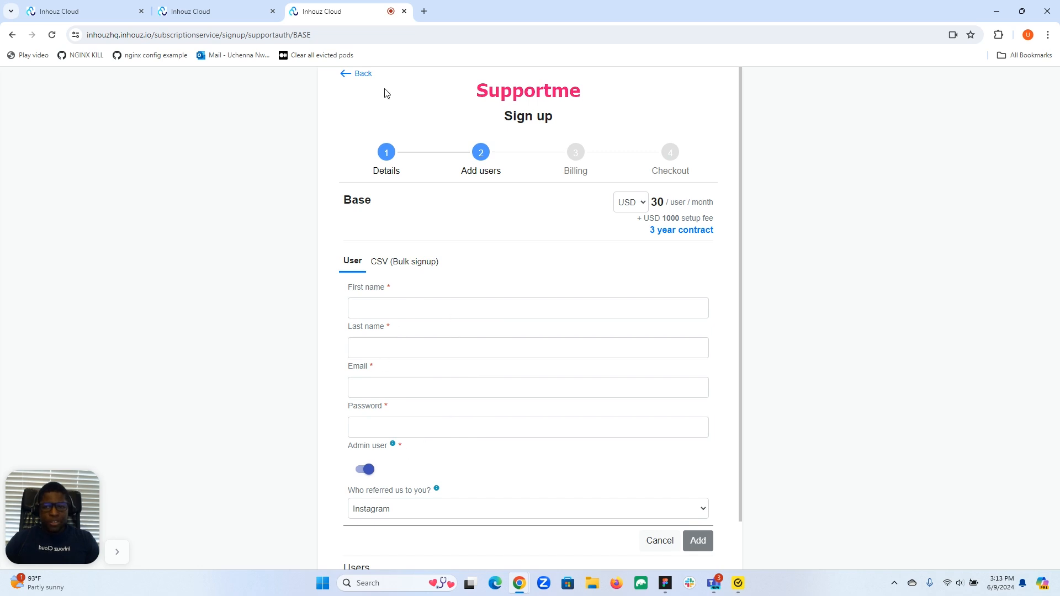
Review the supportauth service's details and open the Demo App Dev service from the subscription services list for management.
click(204, 14)
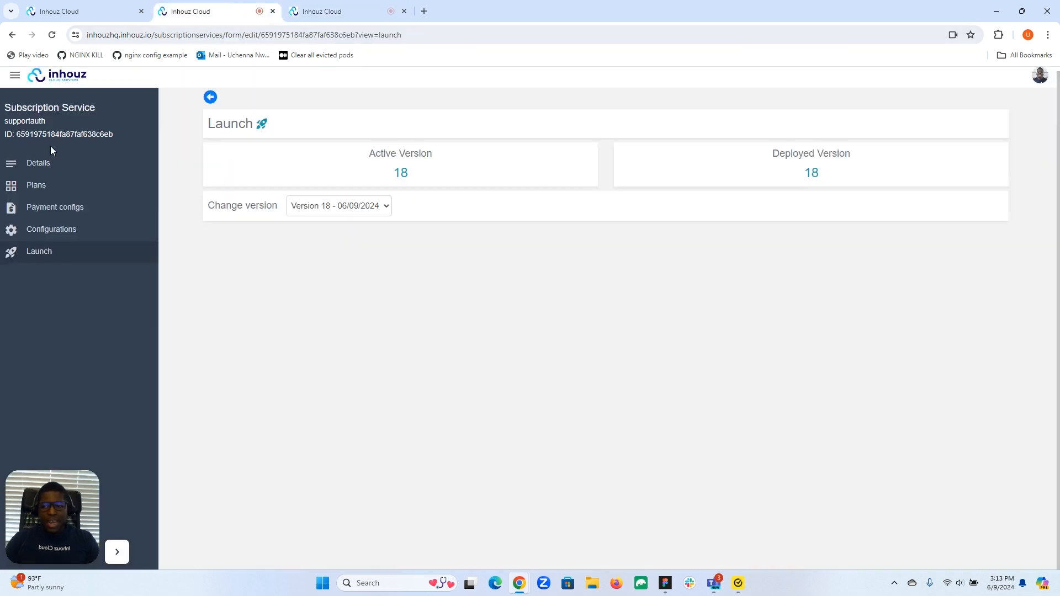
click(40, 171)
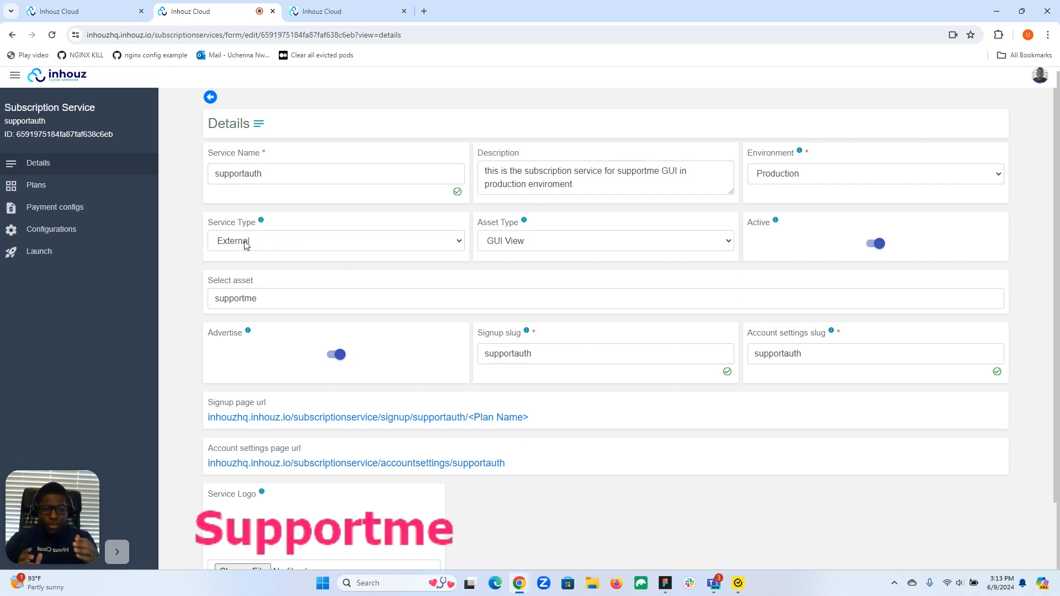
click(109, 9)
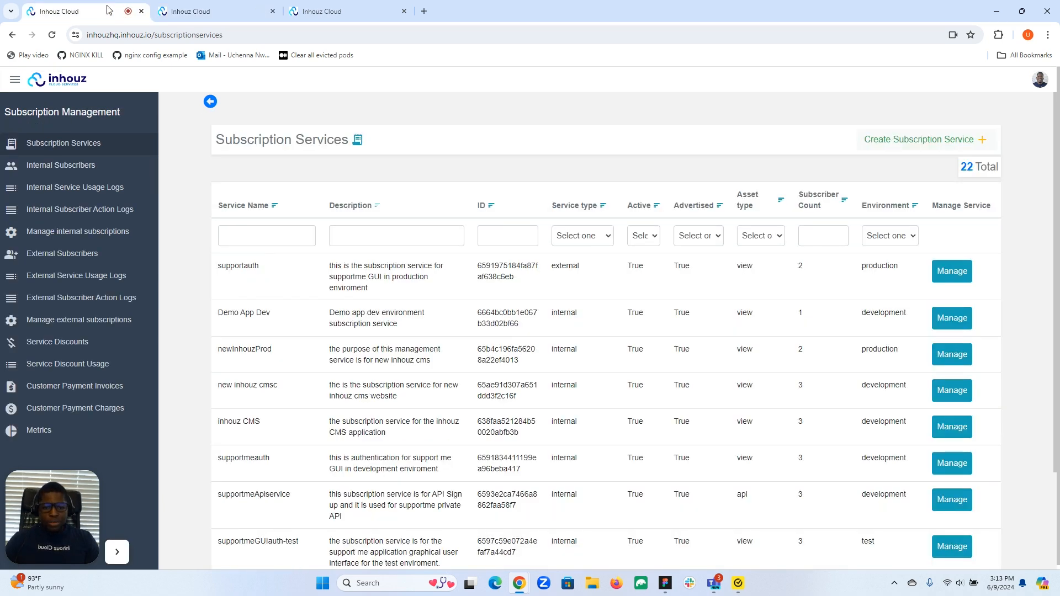
drag(219, 314, 270, 314)
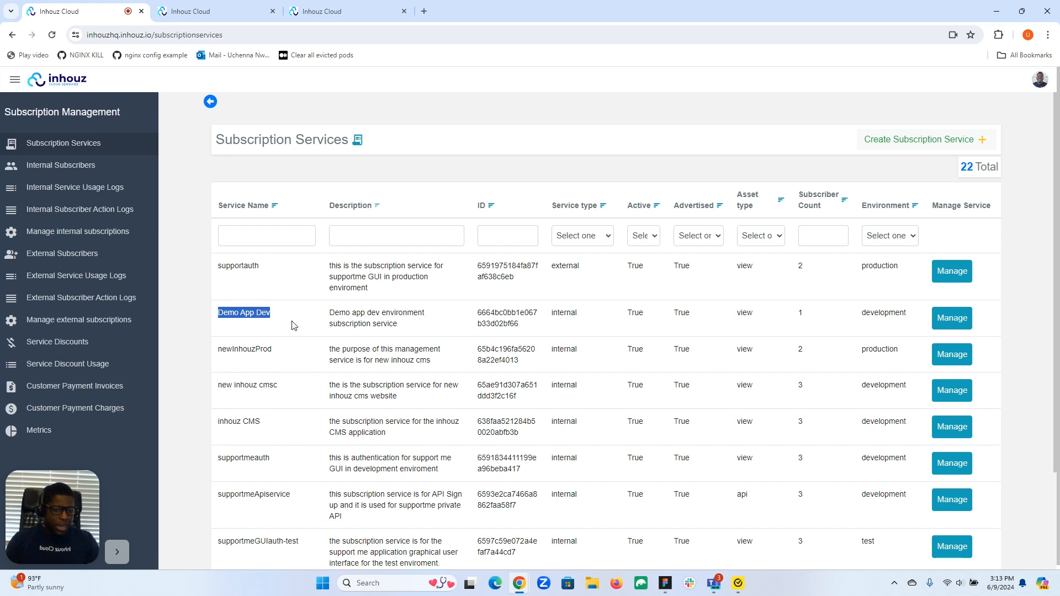
click(952, 318)
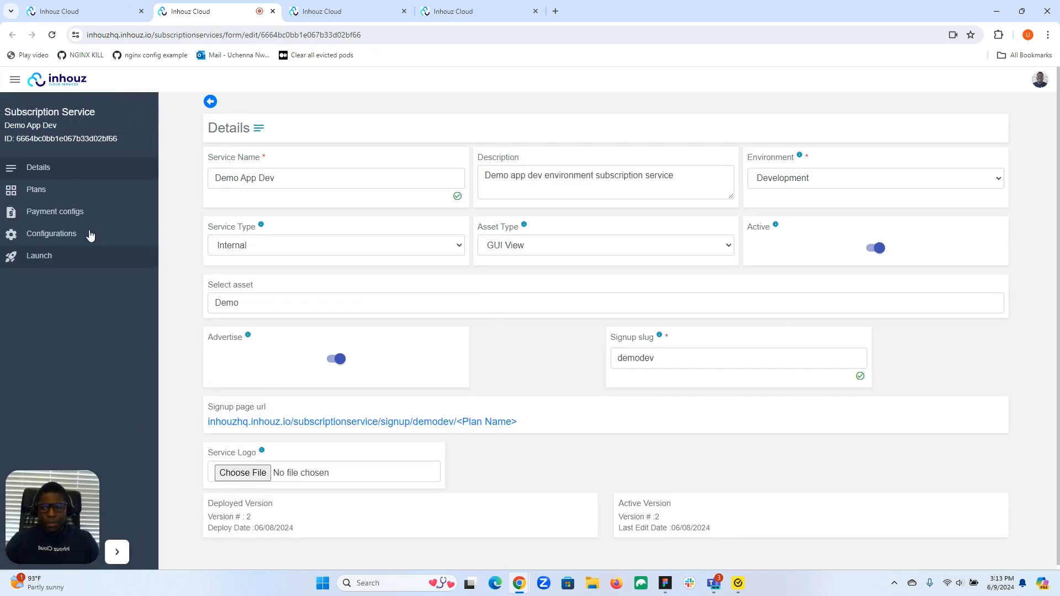
Open the Demo App Dev sign-up URL with plan name "base" in a new browser tab and proceed to adding users.
click(72, 188)
click(83, 167)
drag(209, 423, 458, 422)
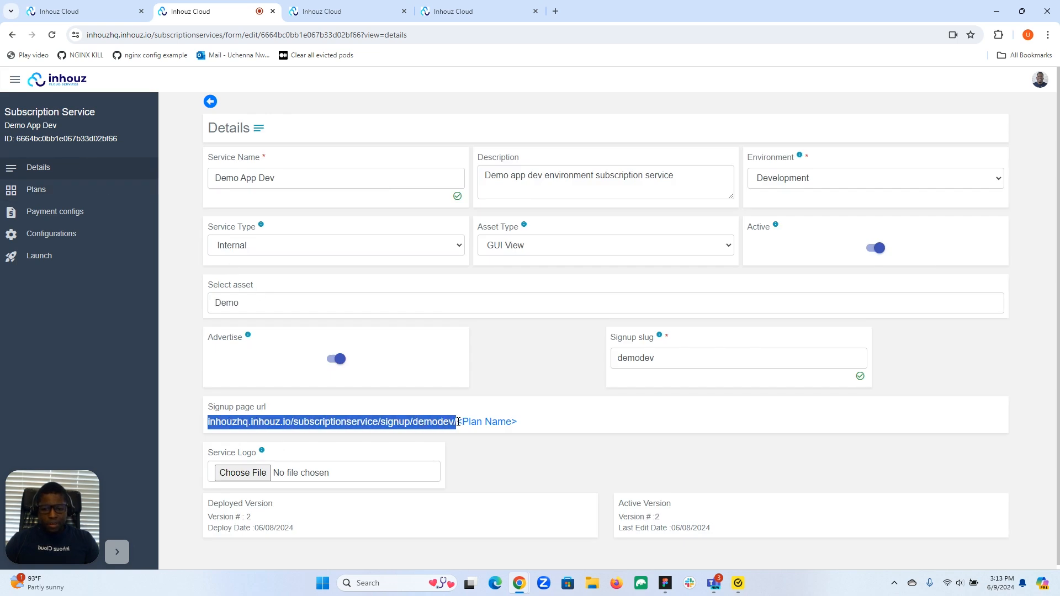
right_click(446, 422)
click(475, 433)
click(555, 11)
click(481, 37)
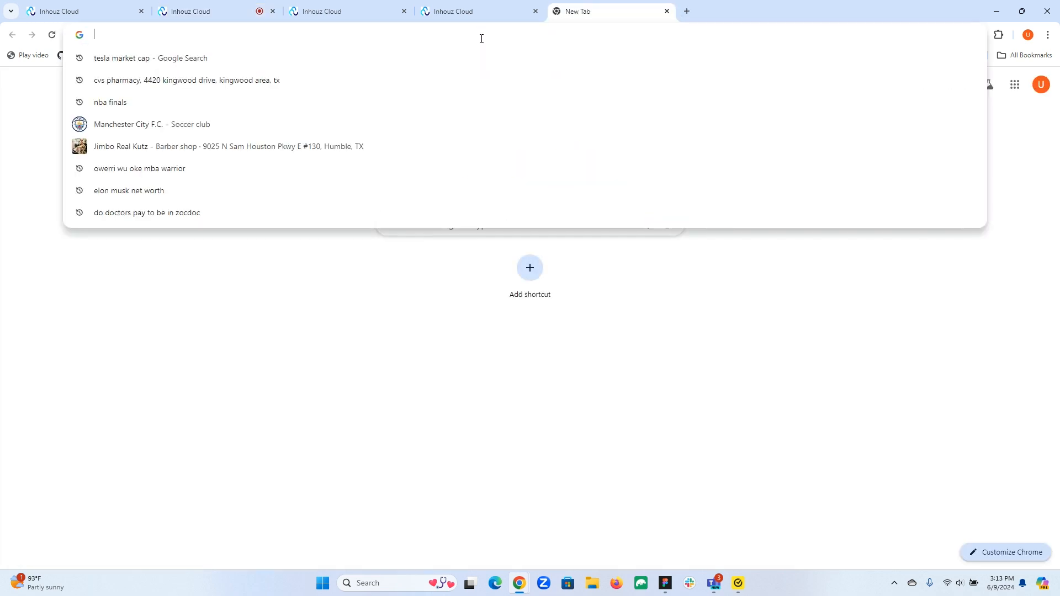
key(ctrl+v)
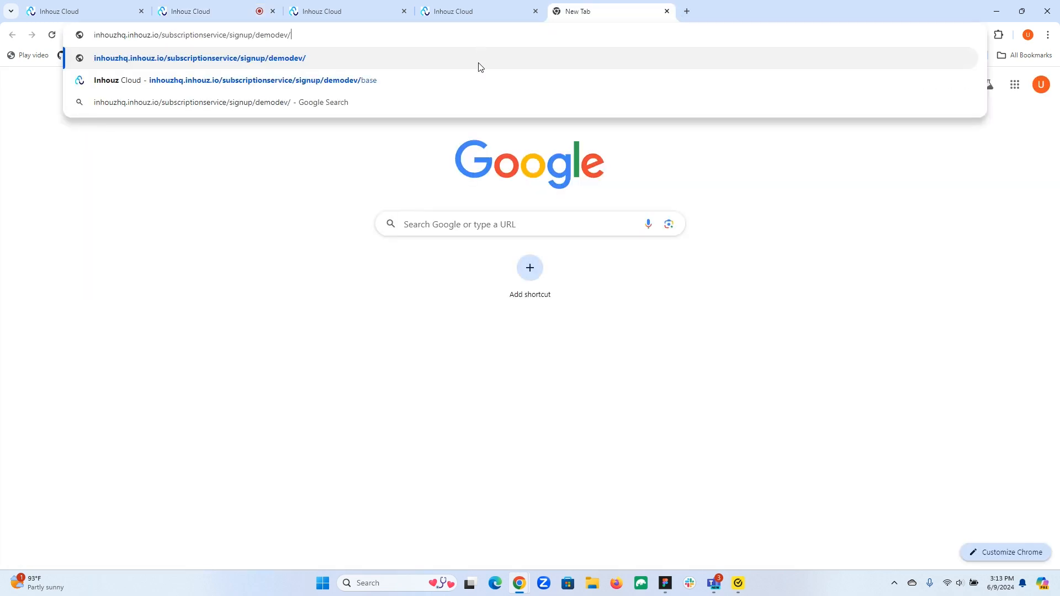
text(base)
key(Return)
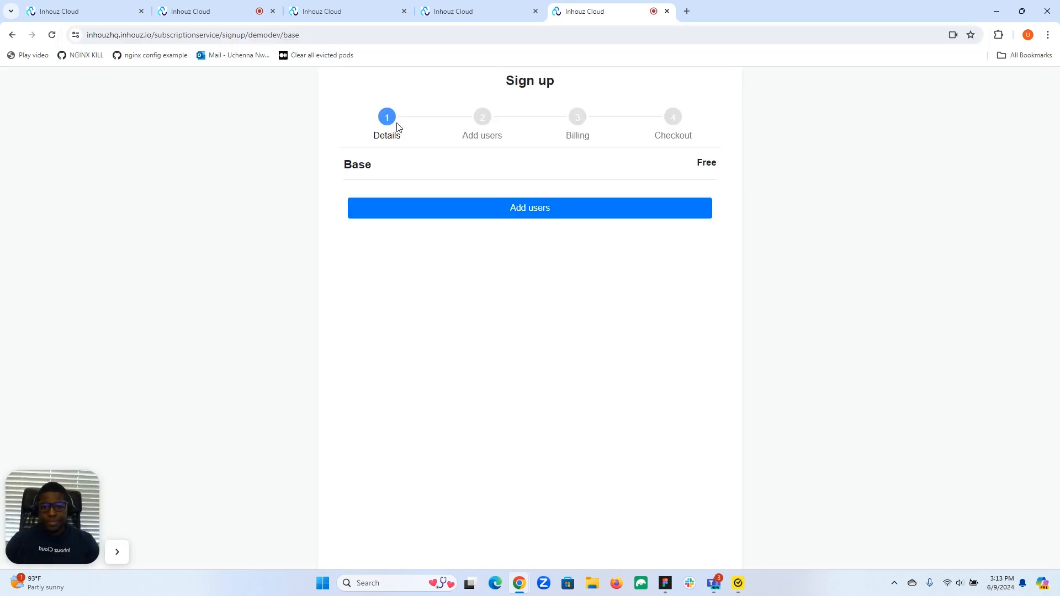
click(518, 210)
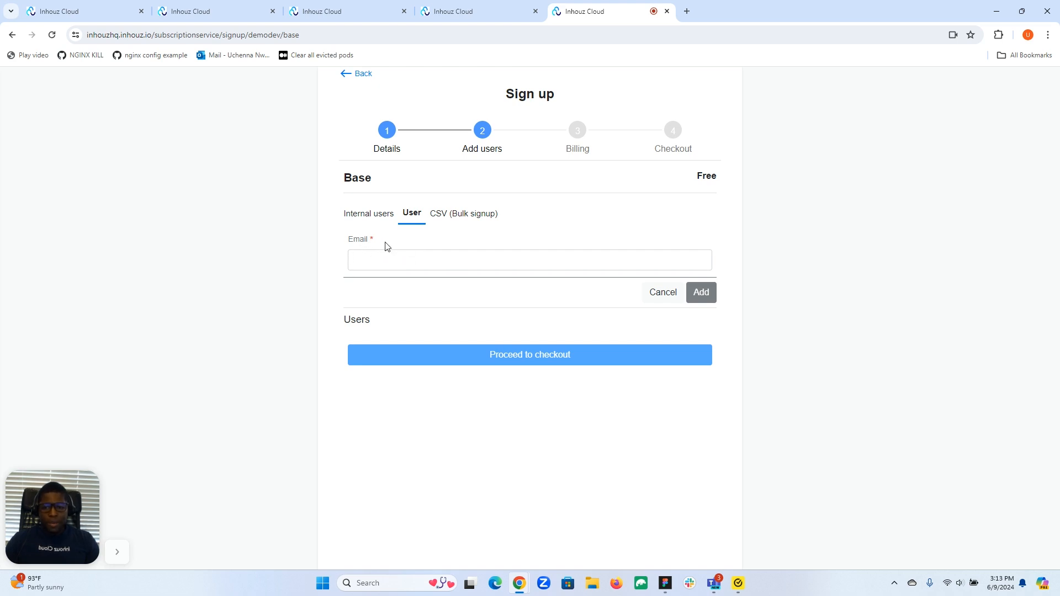
Select two internal users for the Base plan sign-up.
click(360, 216)
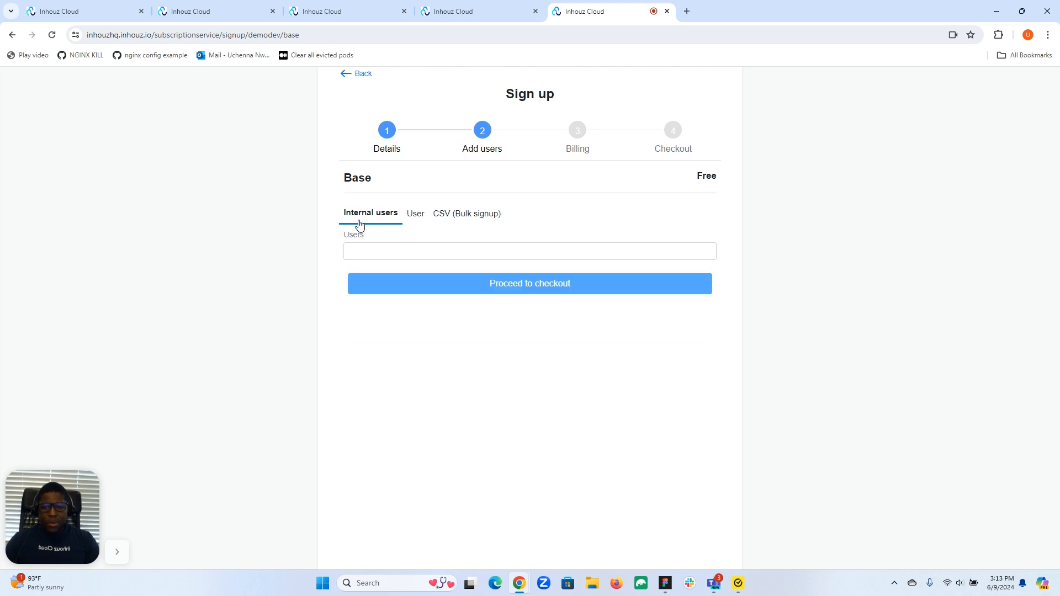
click(390, 251)
click(392, 274)
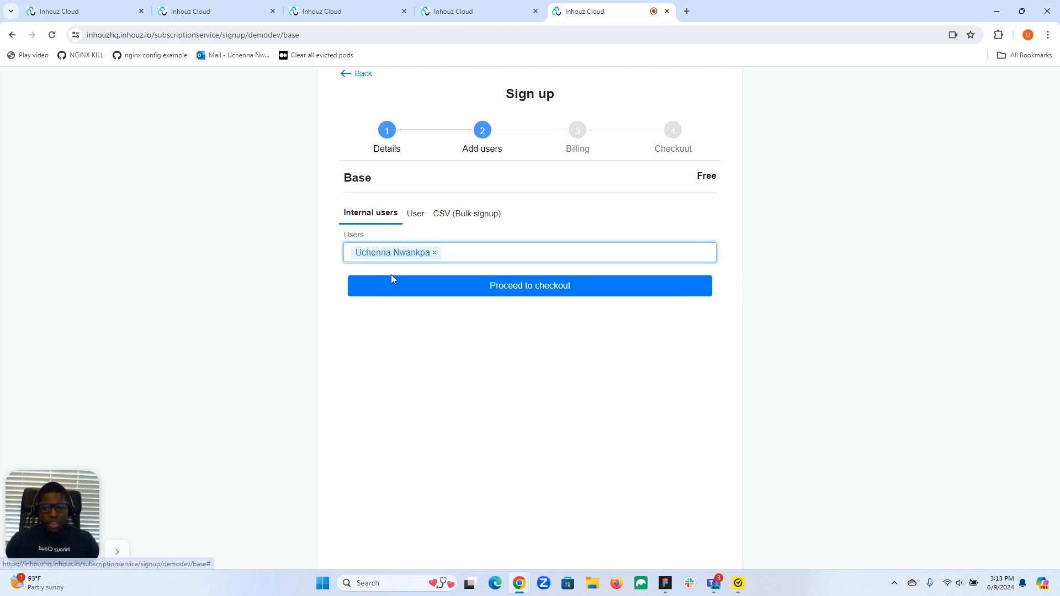
click(467, 255)
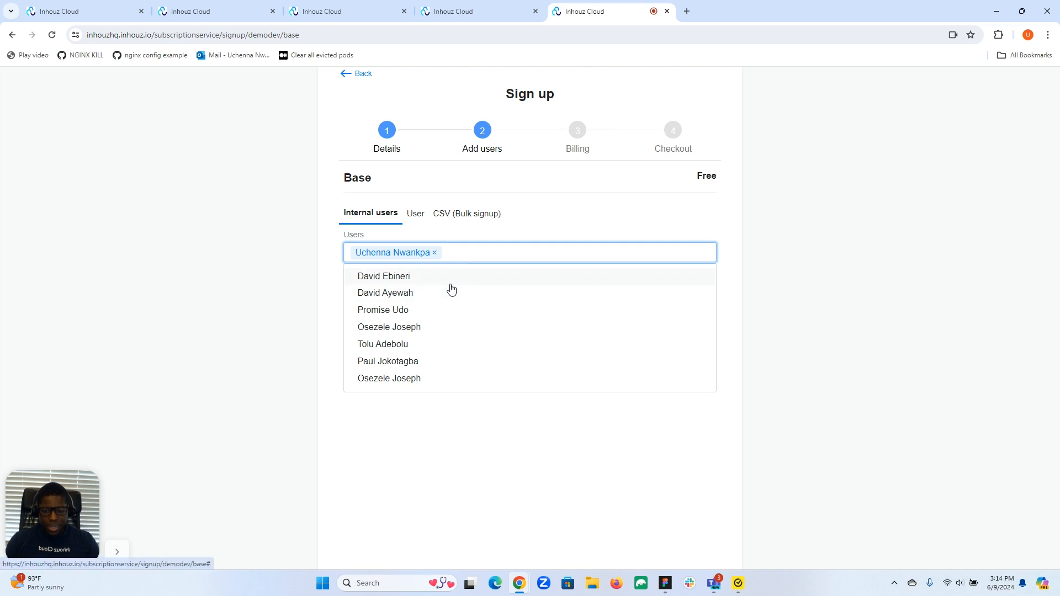
text(dav)
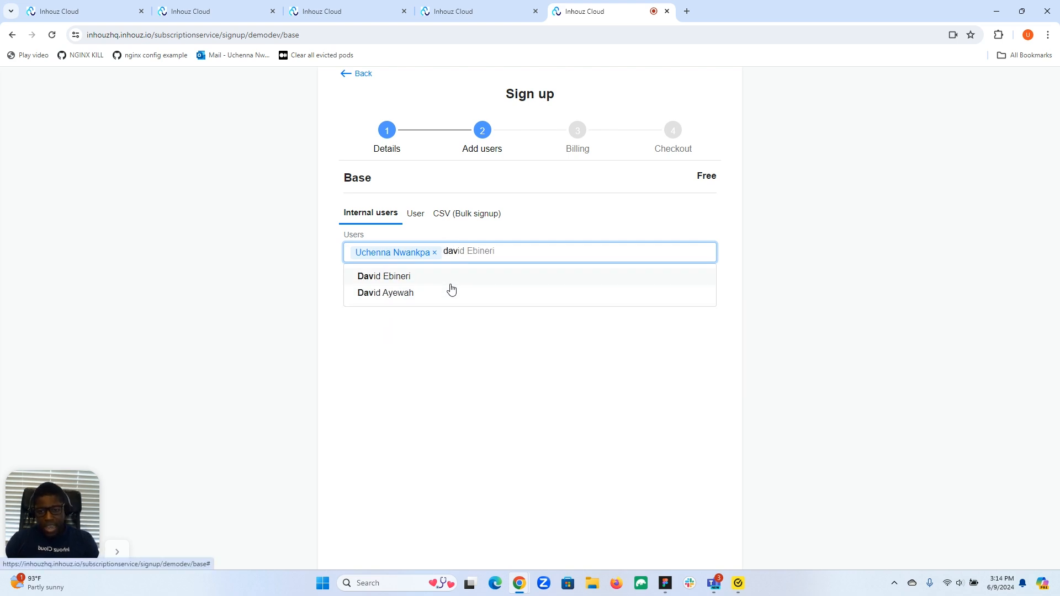
click(452, 295)
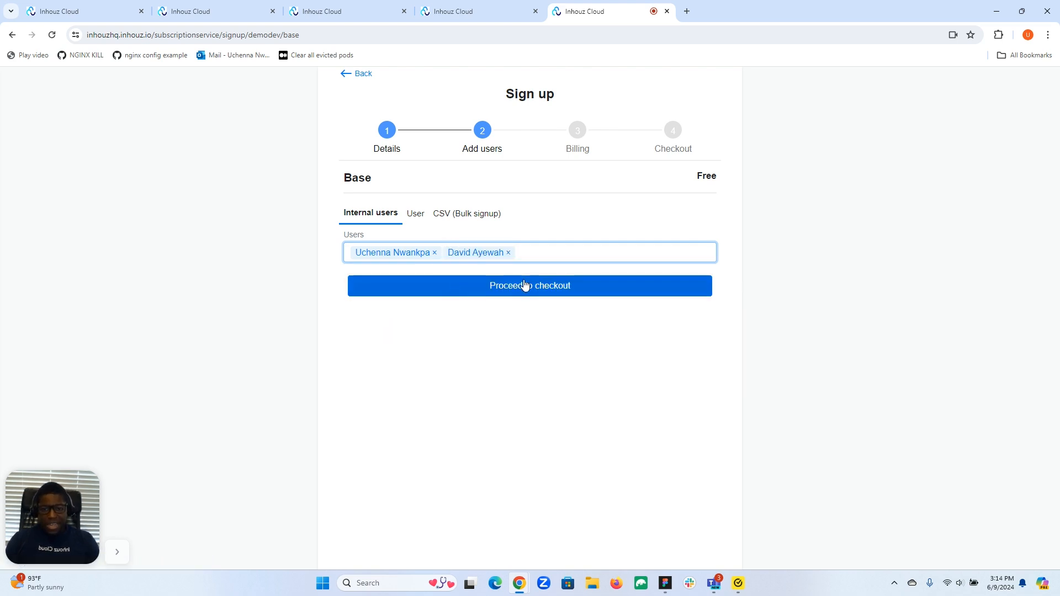
Remove both selected internal users and switch to adding a single user by email.
click(508, 253)
click(434, 252)
click(413, 217)
click(405, 257)
Look at the supportauth sign-up page for comparison and open the sign-up form configuration of Demo App Dev.
click(466, 10)
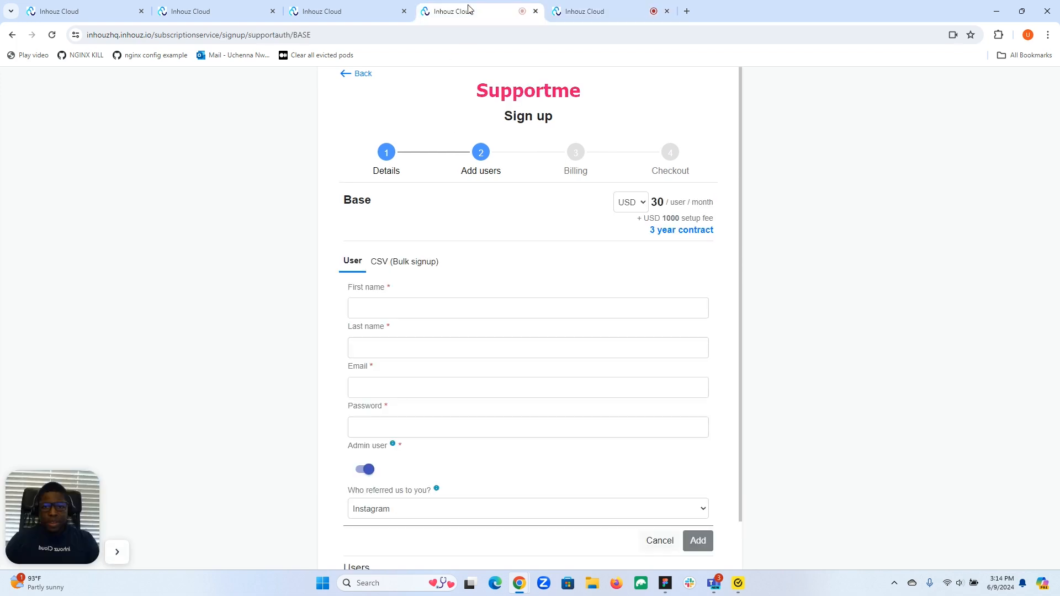
click(366, 11)
click(232, 12)
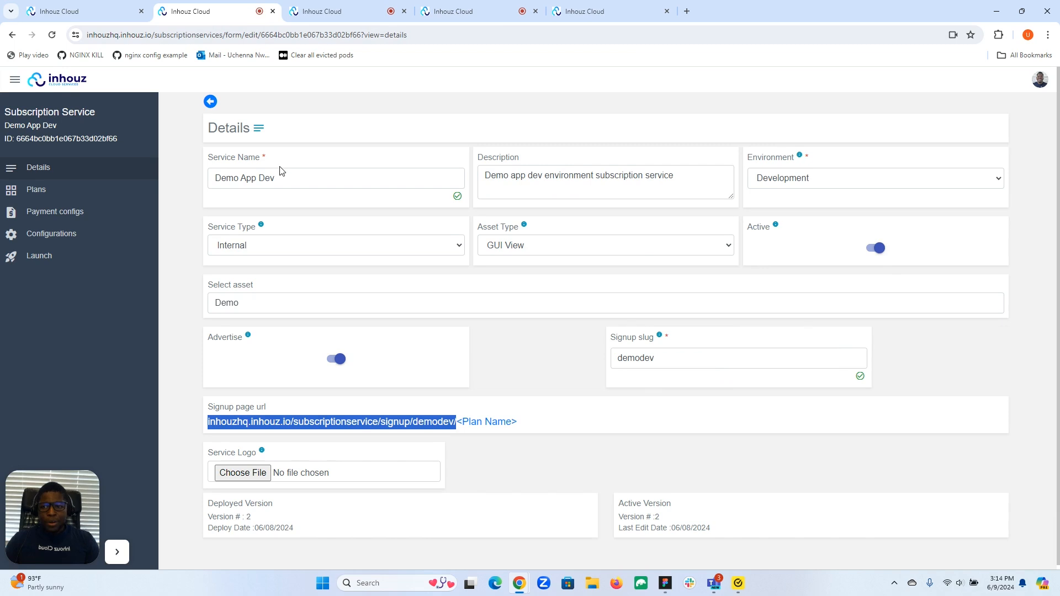
click(58, 235)
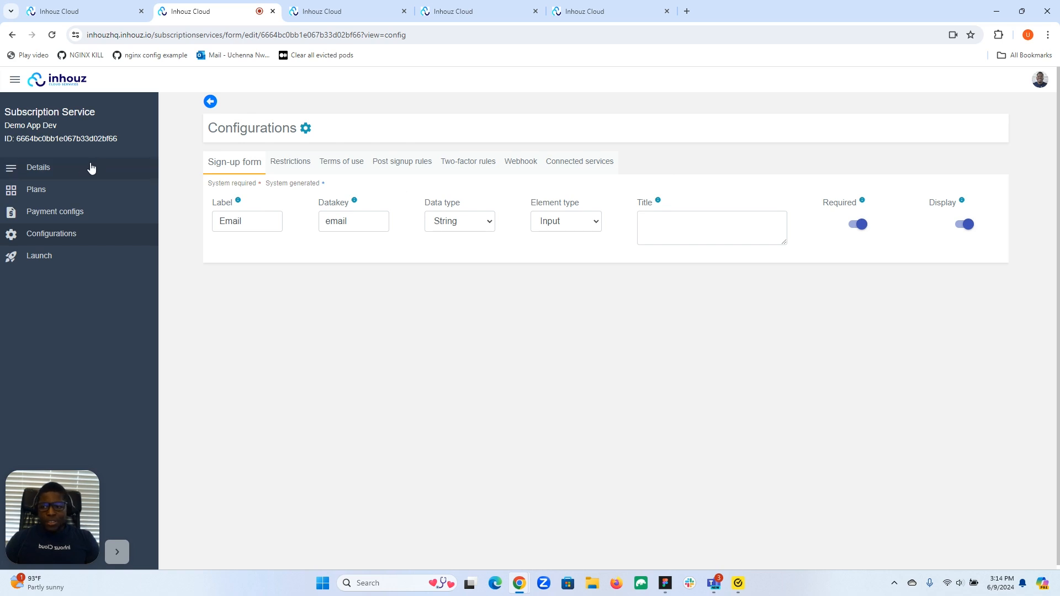
View the company's user list in User Management and return to the Subscription Services list.
click(80, 6)
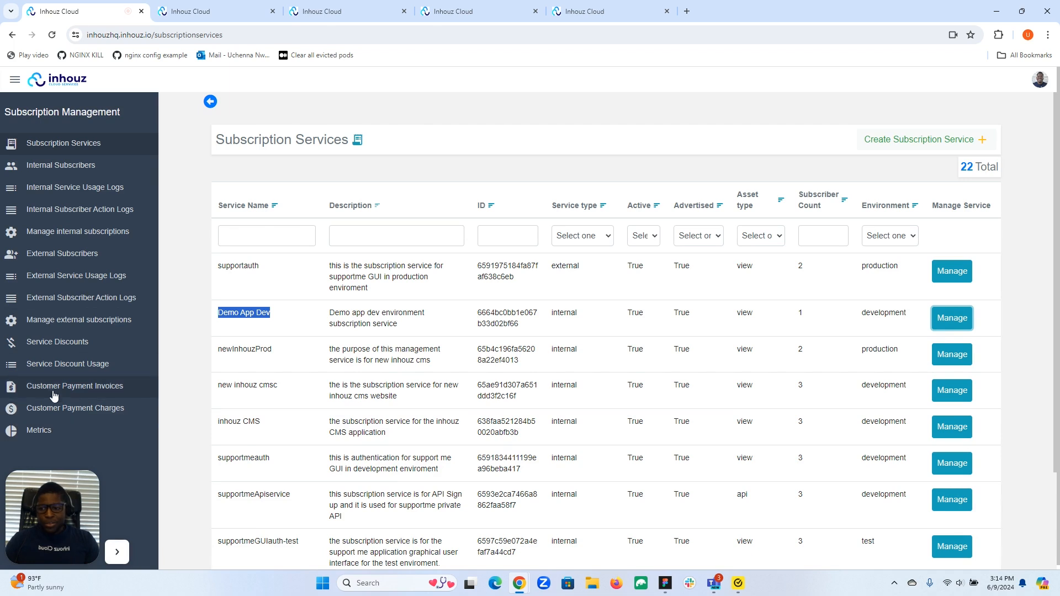
click(15, 79)
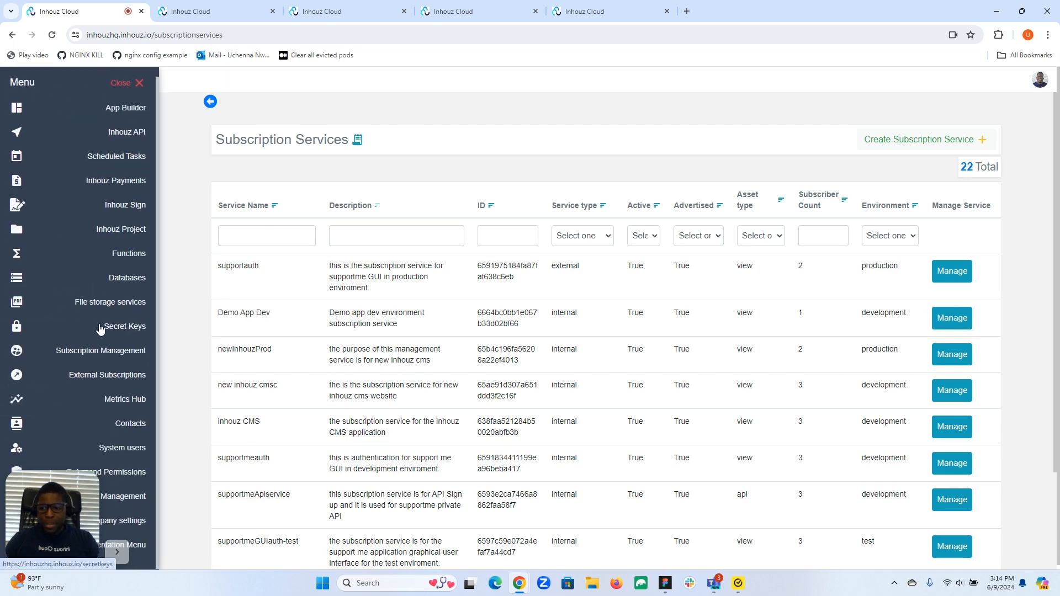
drag(48, 531, 214, 490)
click(87, 498)
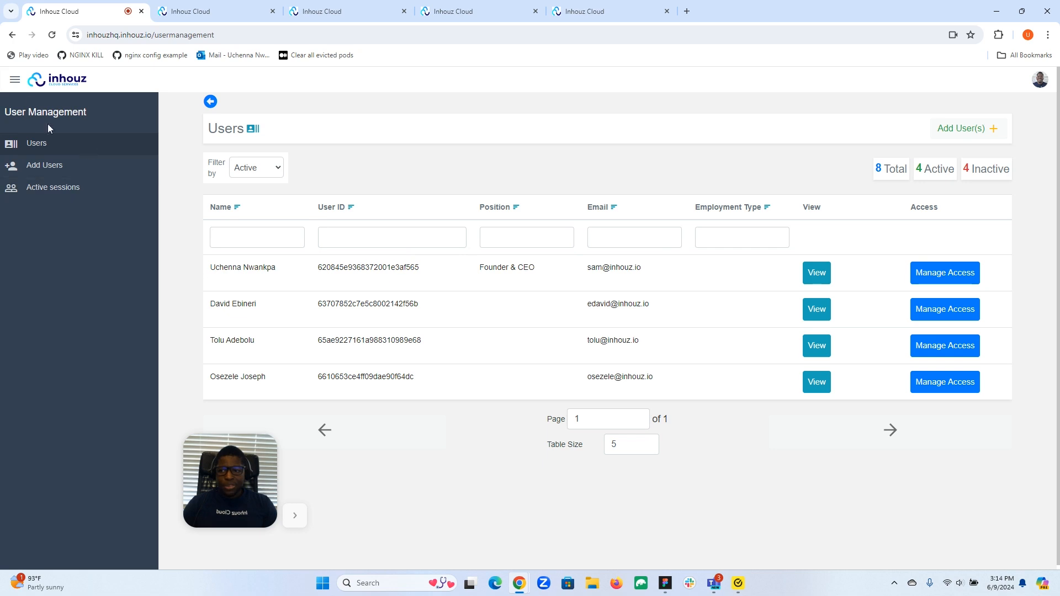
click(14, 83)
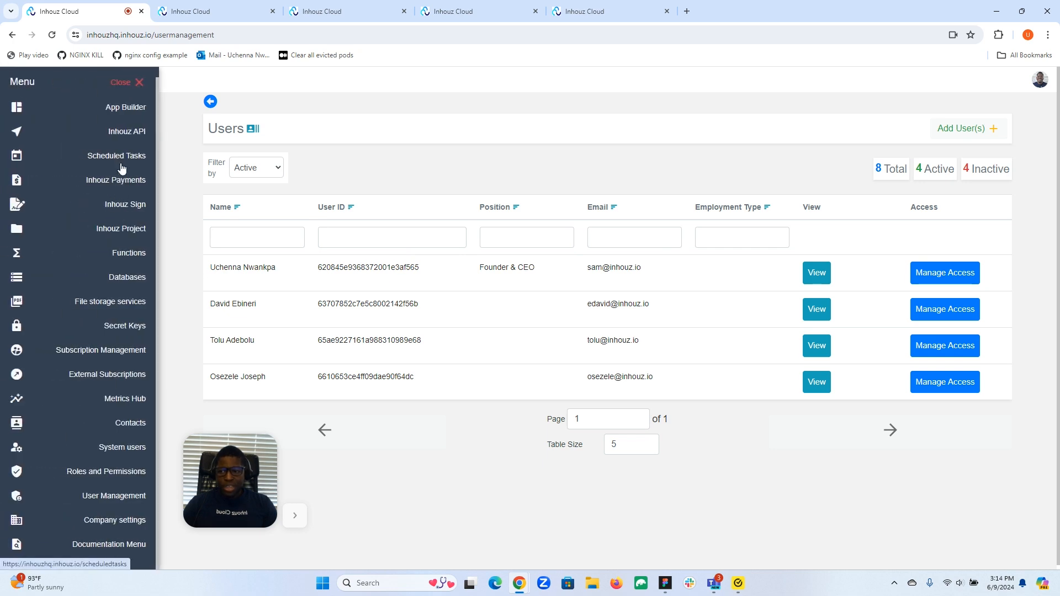
click(110, 350)
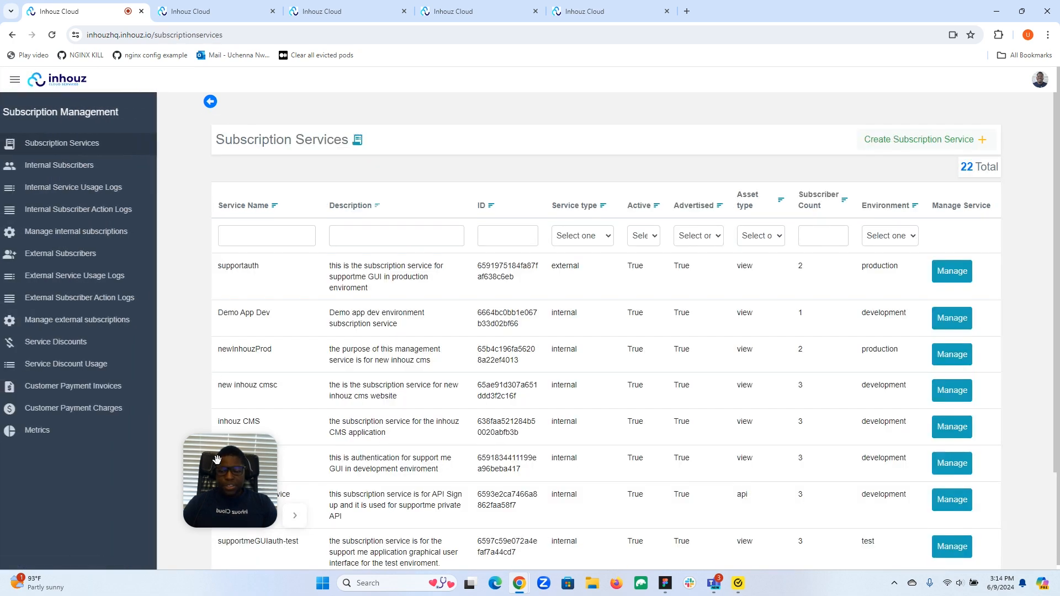
drag(217, 459, 39, 497)
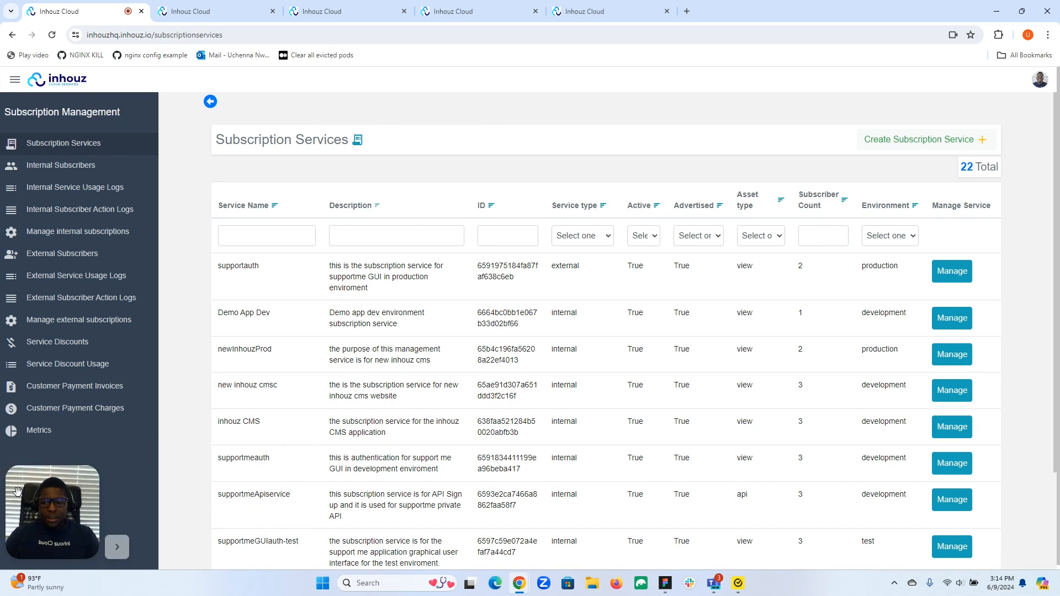
Compare Demo App Dev's sign-up form configuration with the supportauth service's details and sign-up page.
click(202, 11)
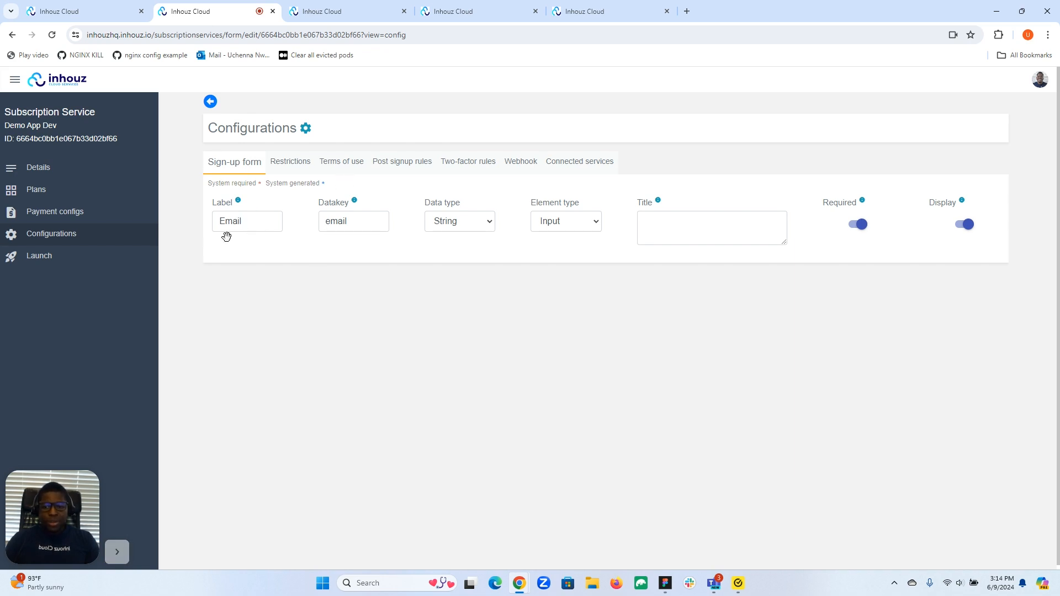
click(331, 12)
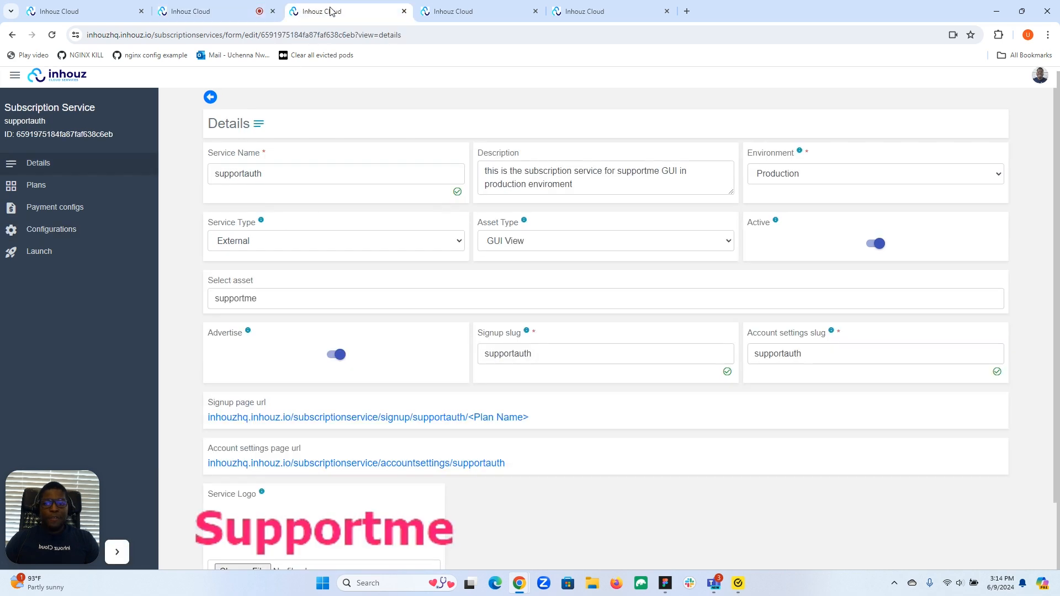
click(486, 12)
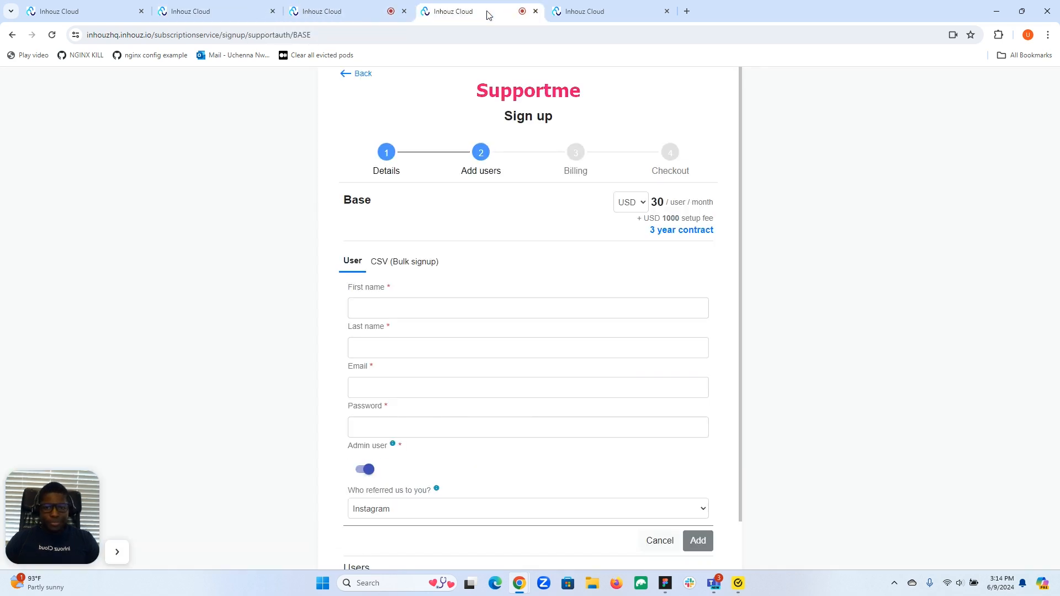
Load Aging_Reports (9).csv for Demo App Dev's CSV bulk signup with Email mapped to user_email, and go back to the sign-up's Details stage.
click(594, 11)
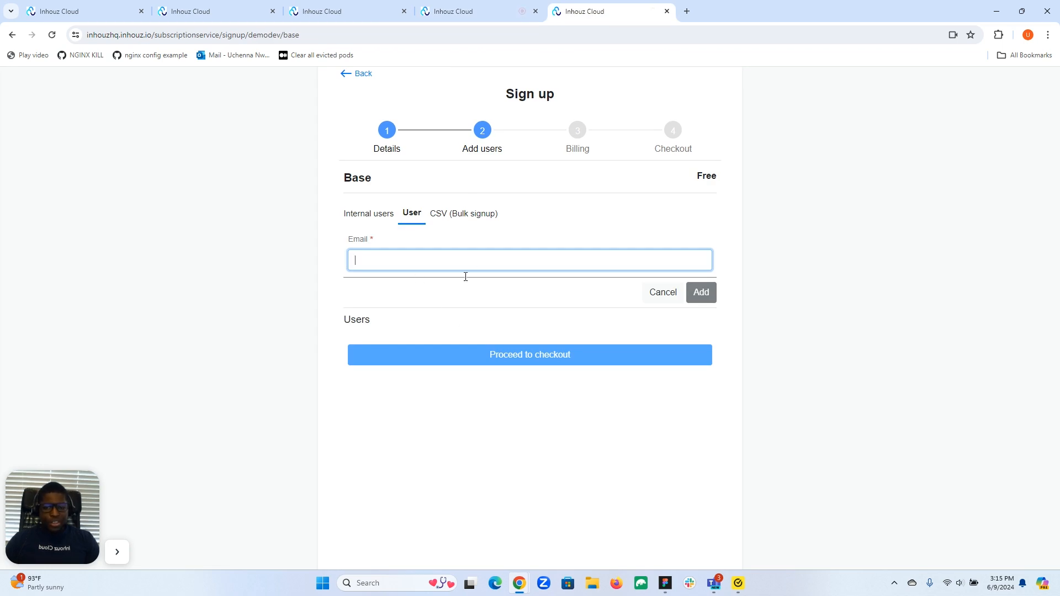
click(448, 218)
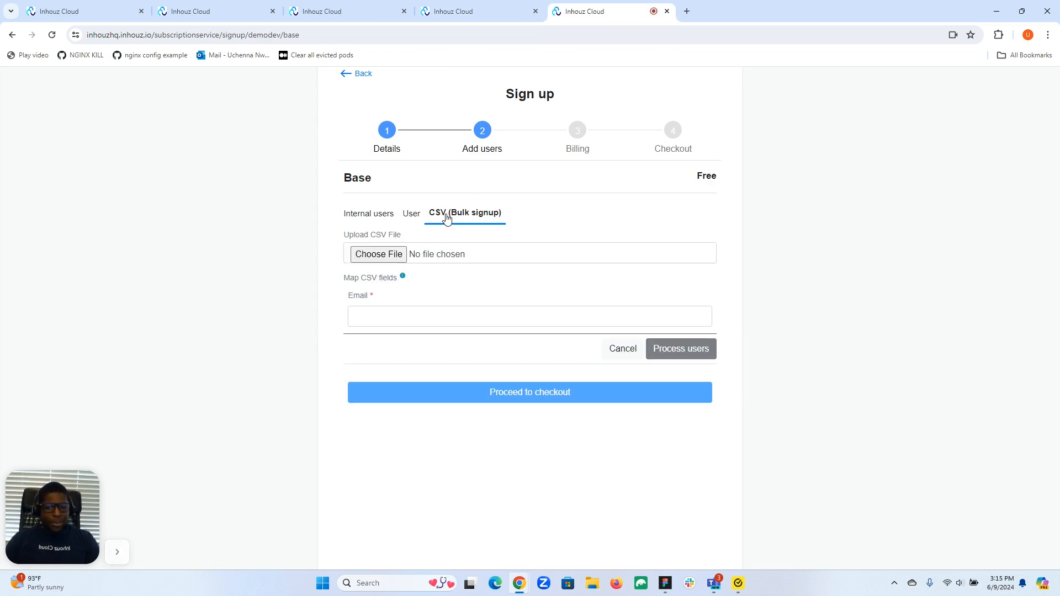
click(426, 255)
click(260, 106)
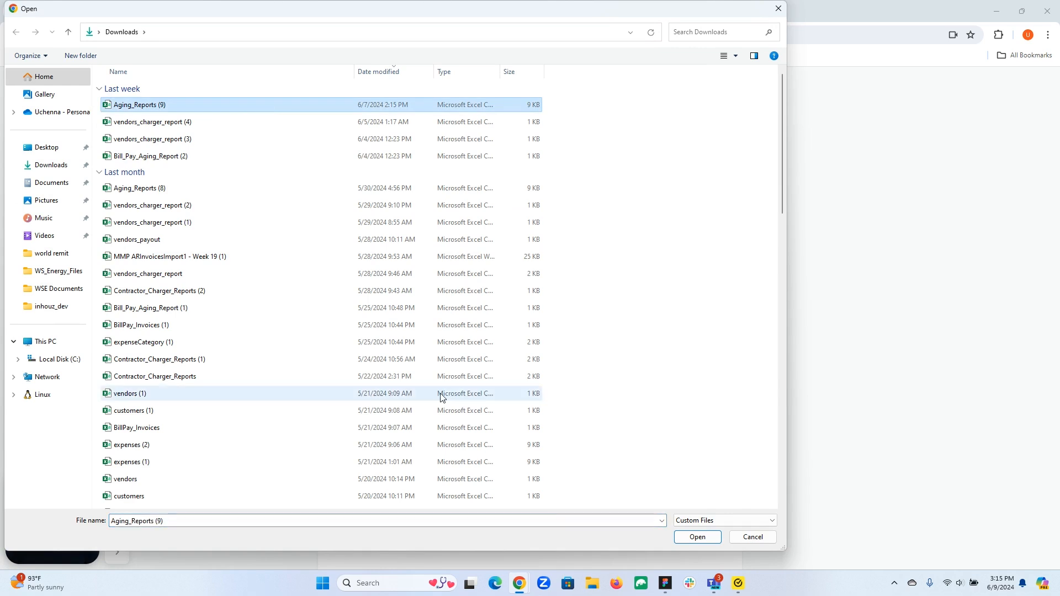
click(686, 538)
click(446, 325)
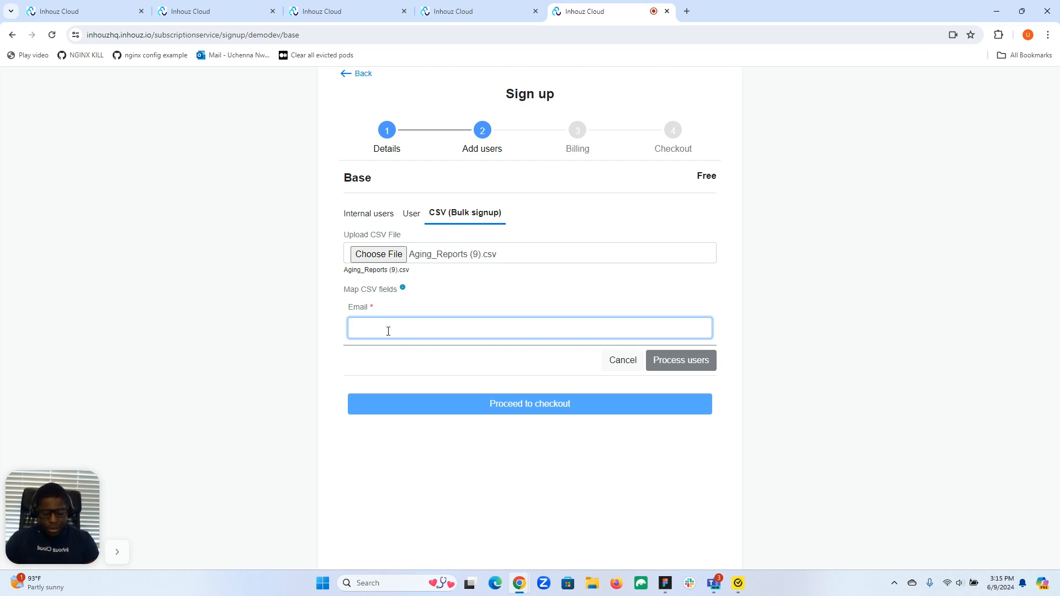
text(user_email)
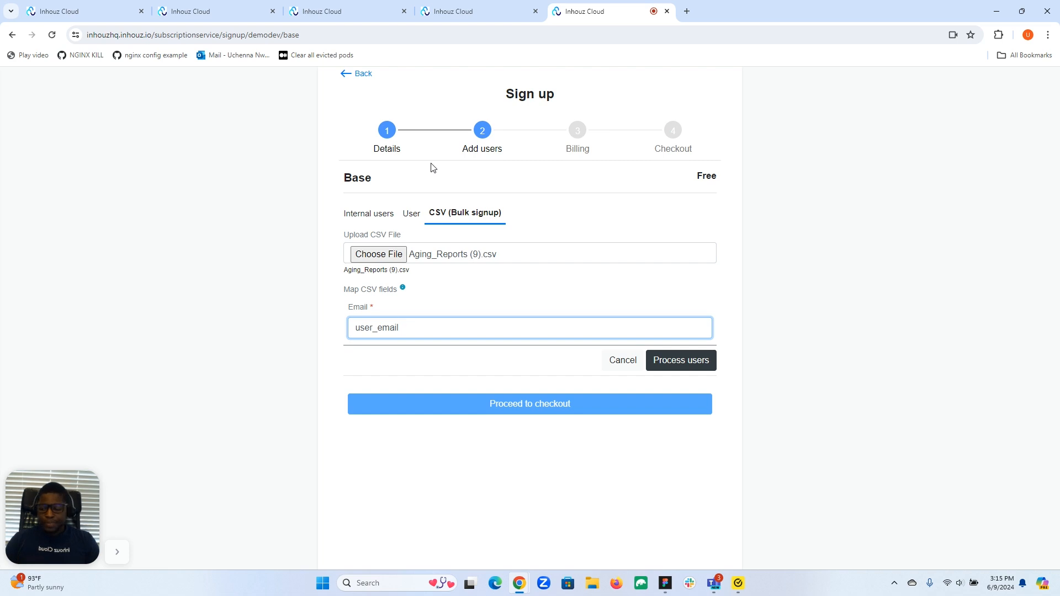
click(358, 75)
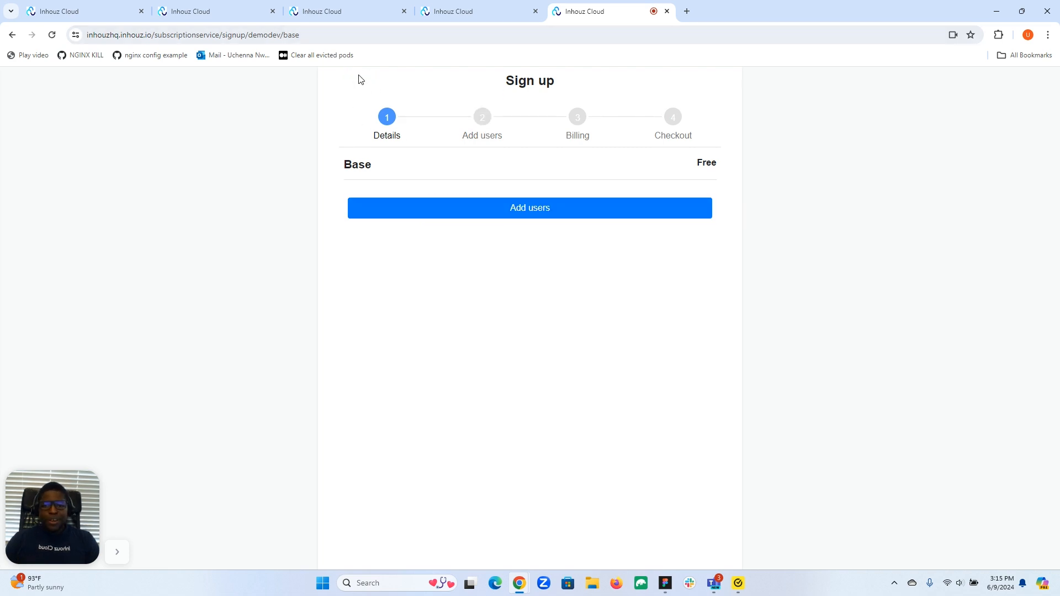
Review the supportauth sign-up page and its configured form fields, including their Required and Display settings.
click(467, 17)
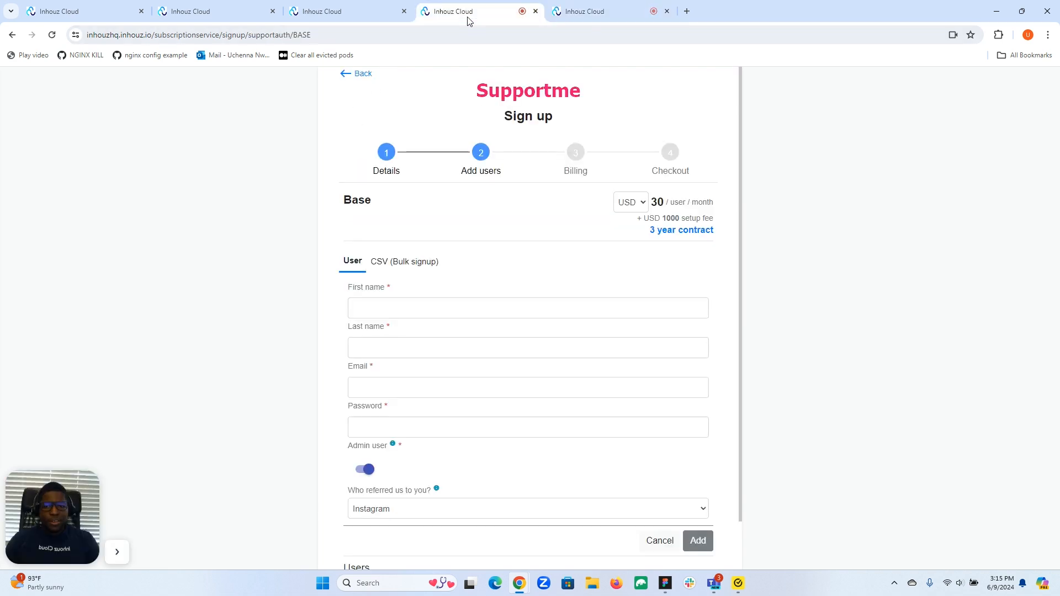
click(316, 7)
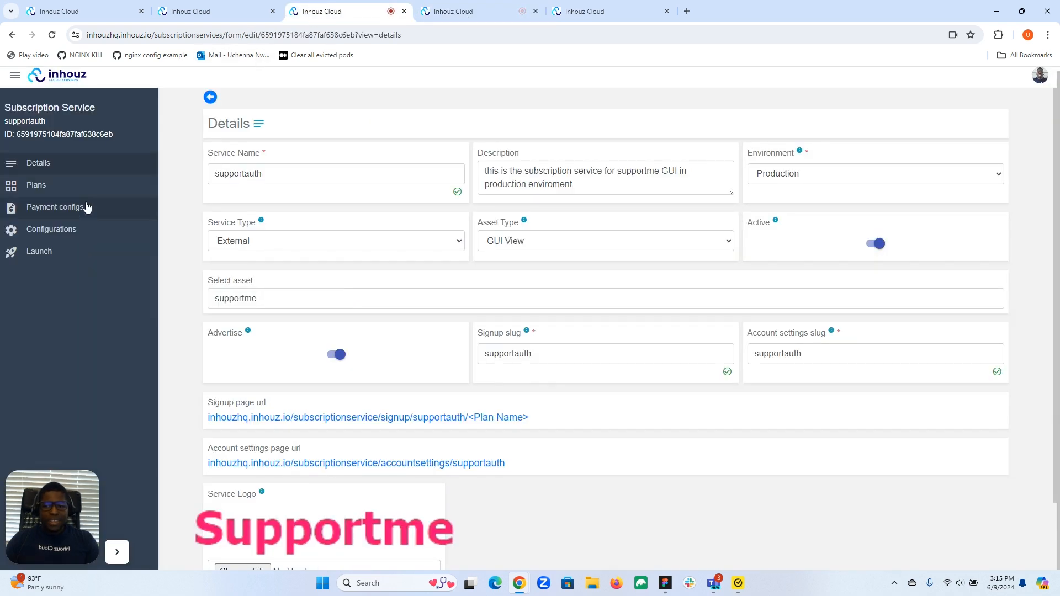
click(77, 234)
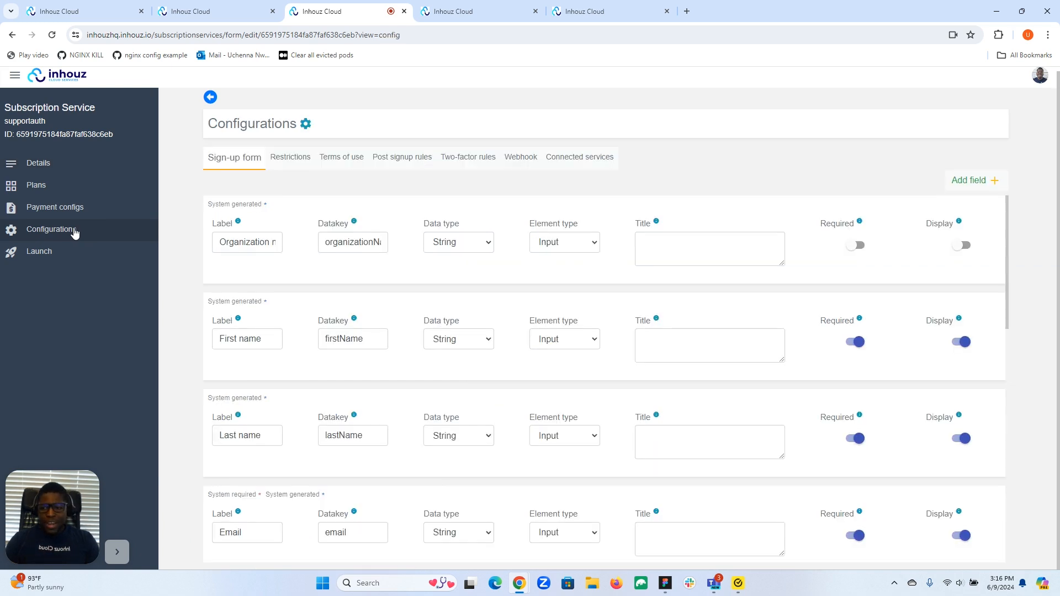
scroll(556, 251, down, 5)
scroll(556, 250, down, 6)
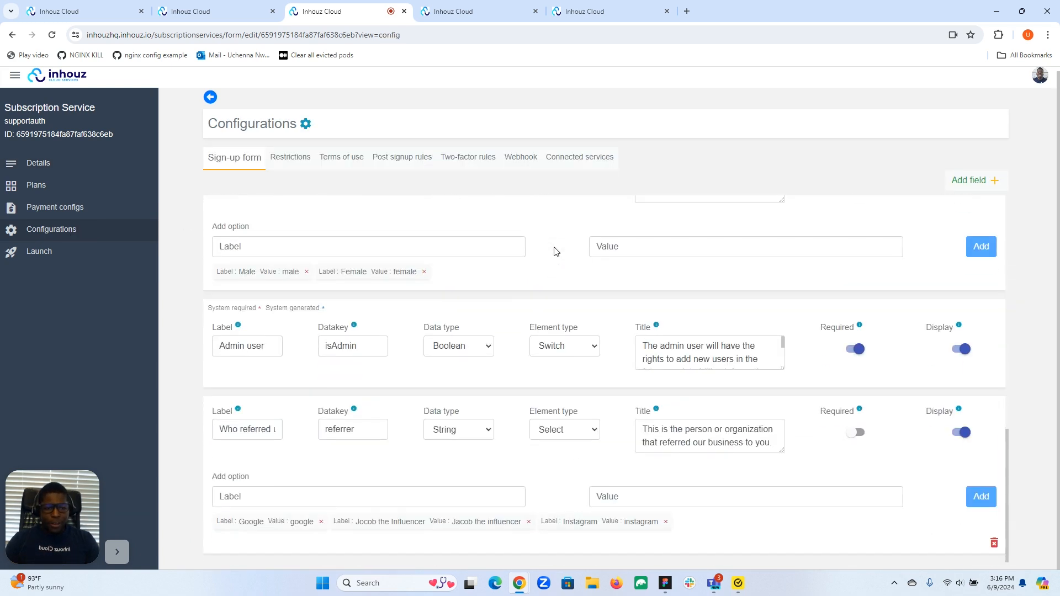
scroll(554, 247, up, 12)
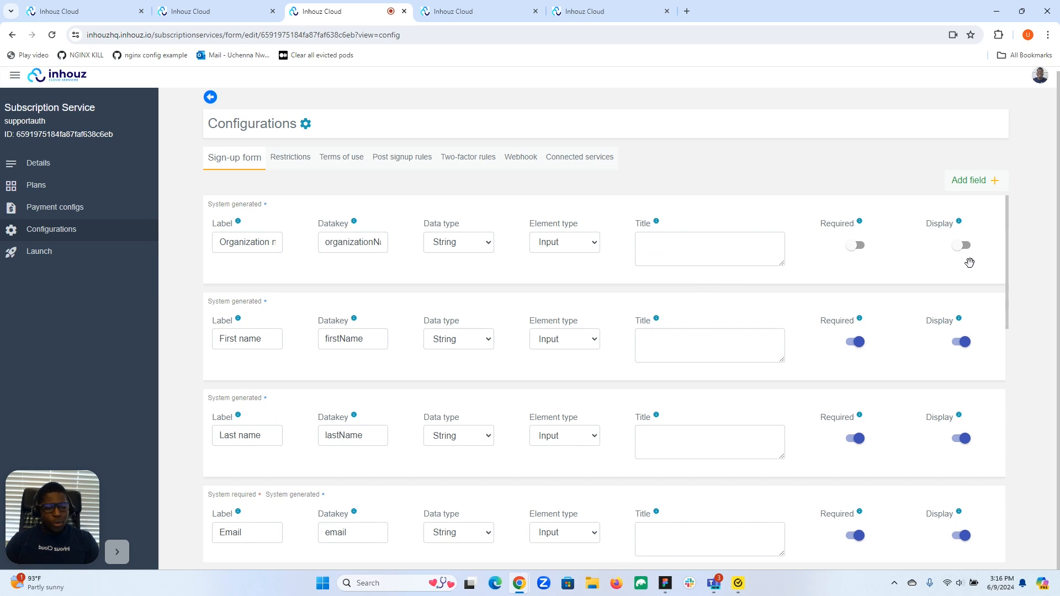
scroll(969, 260, down, 4)
scroll(970, 263, up, 3)
scroll(969, 262, up, 1)
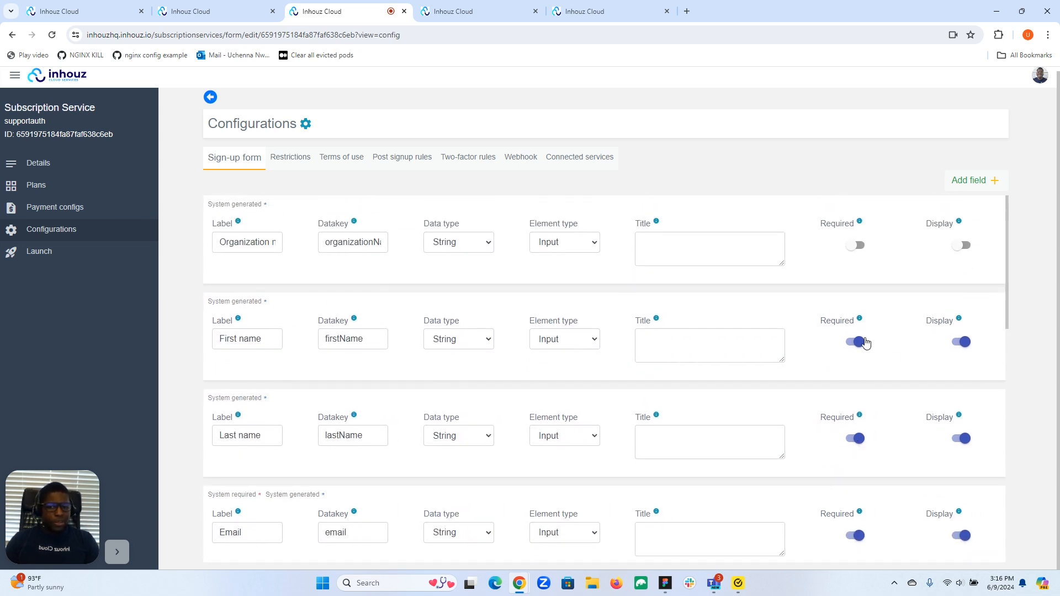
Compare the supportauth sign-up page and form configuration with the Email field configured for Demo App Dev, checking the Datakey explanation.
click(480, 11)
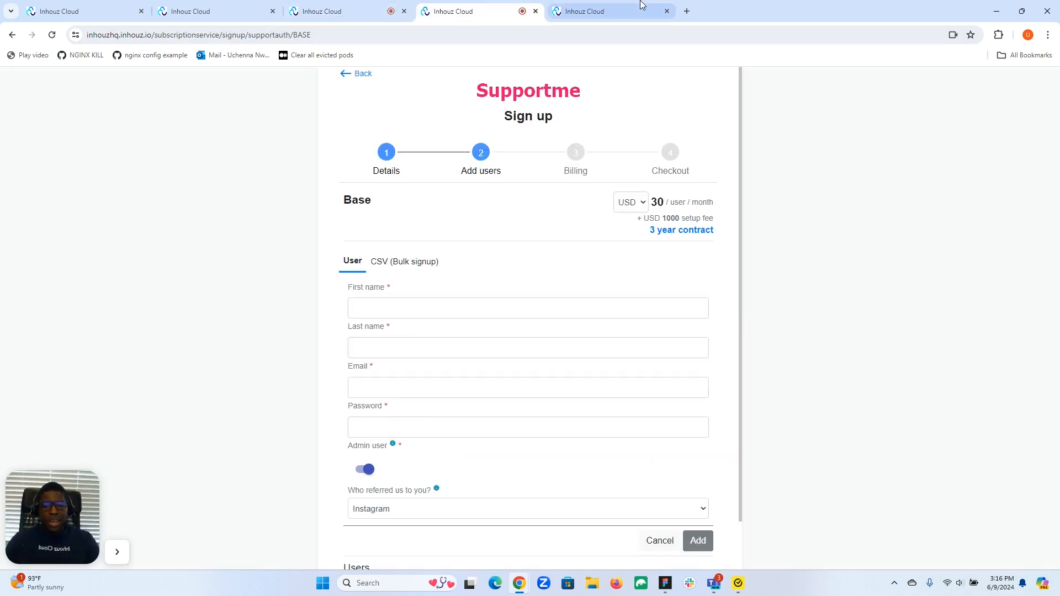
click(329, 11)
click(215, 8)
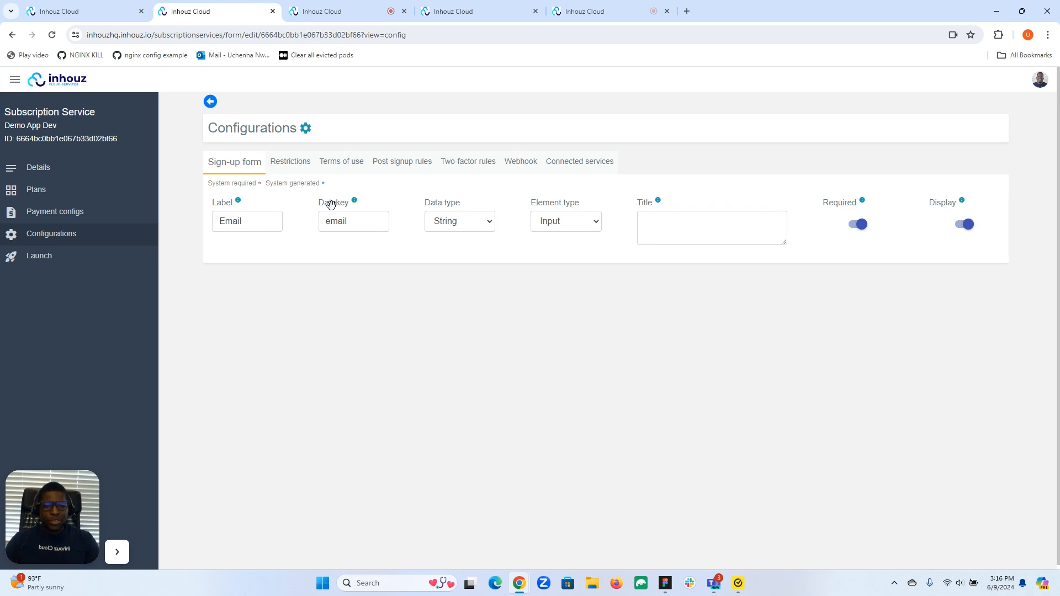
mouse_move(331, 202)
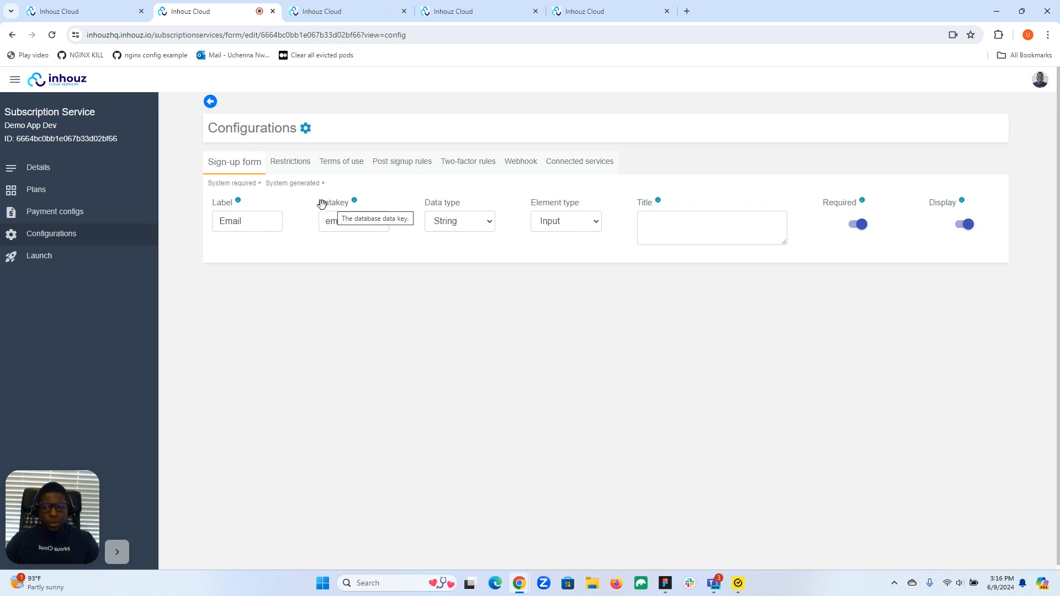